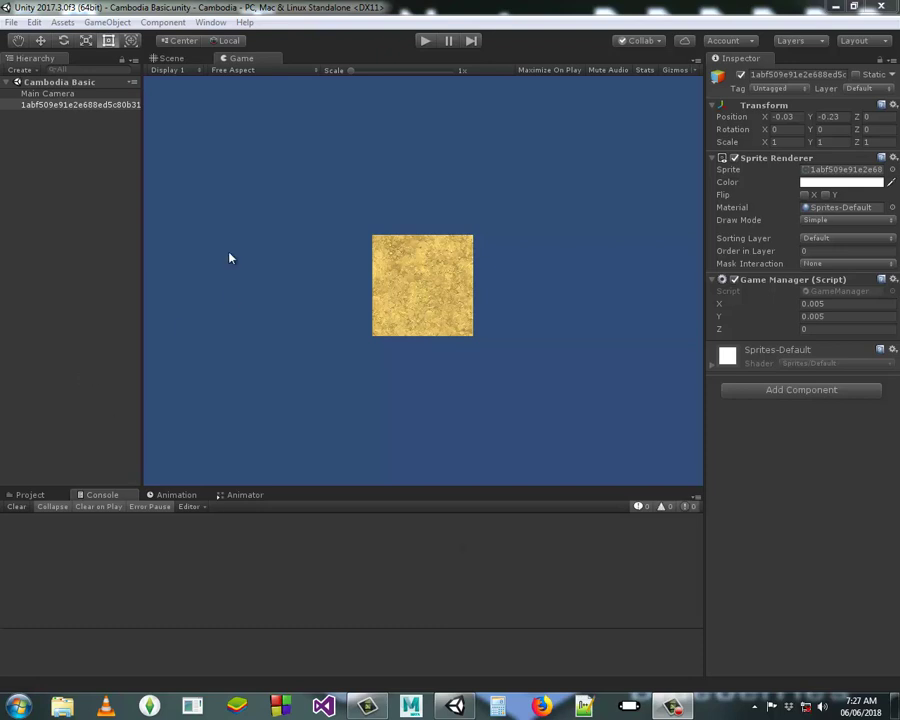
Select the sand sprite in the Hierarchy and run the scene in Play mode.
left_click(125, 106)
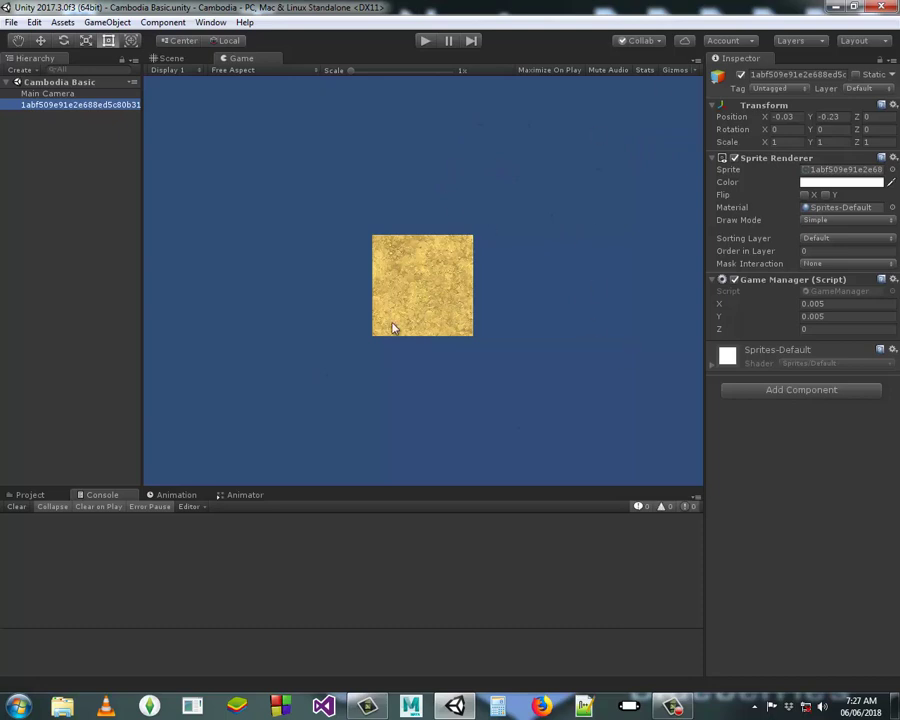
left_click(425, 41)
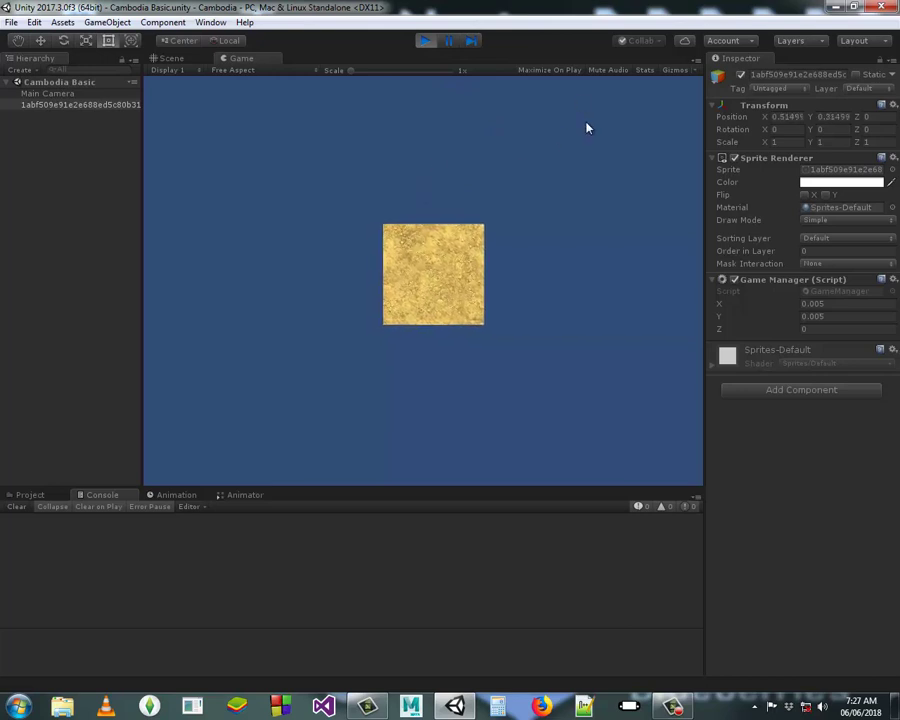
Exit Play mode so the sand sprite returns to X -0.03, Y -0.23.
left_click(425, 41)
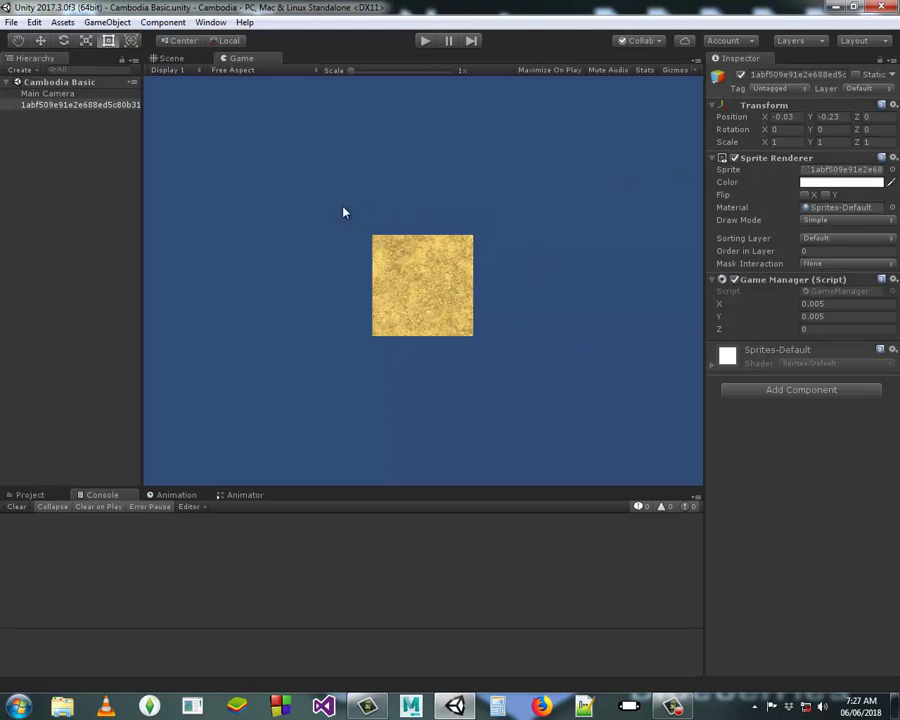
left_click(172, 59)
left_click(131, 41)
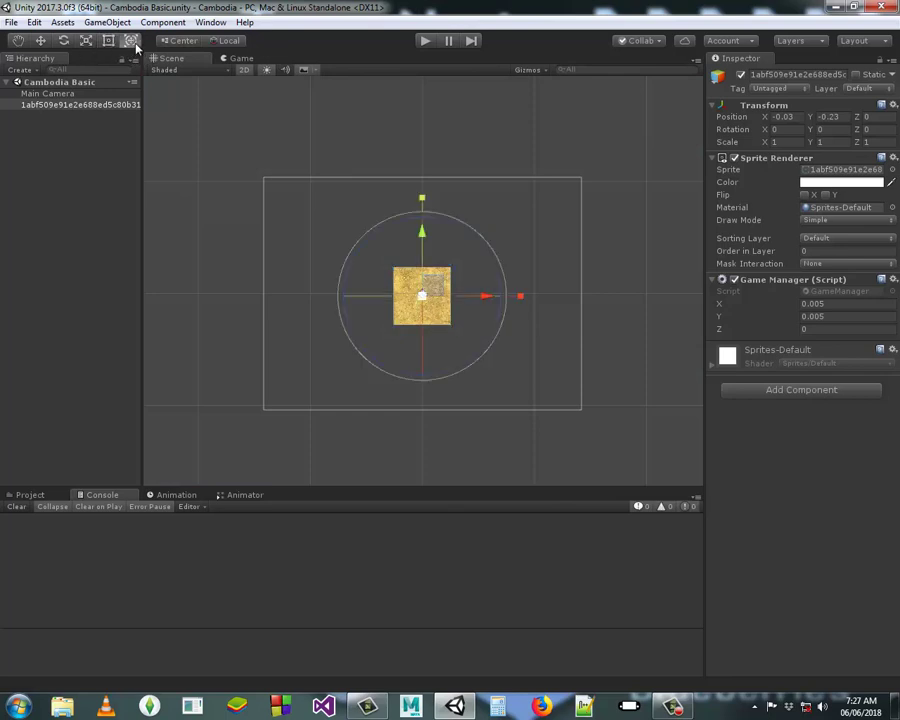
left_click(63, 41)
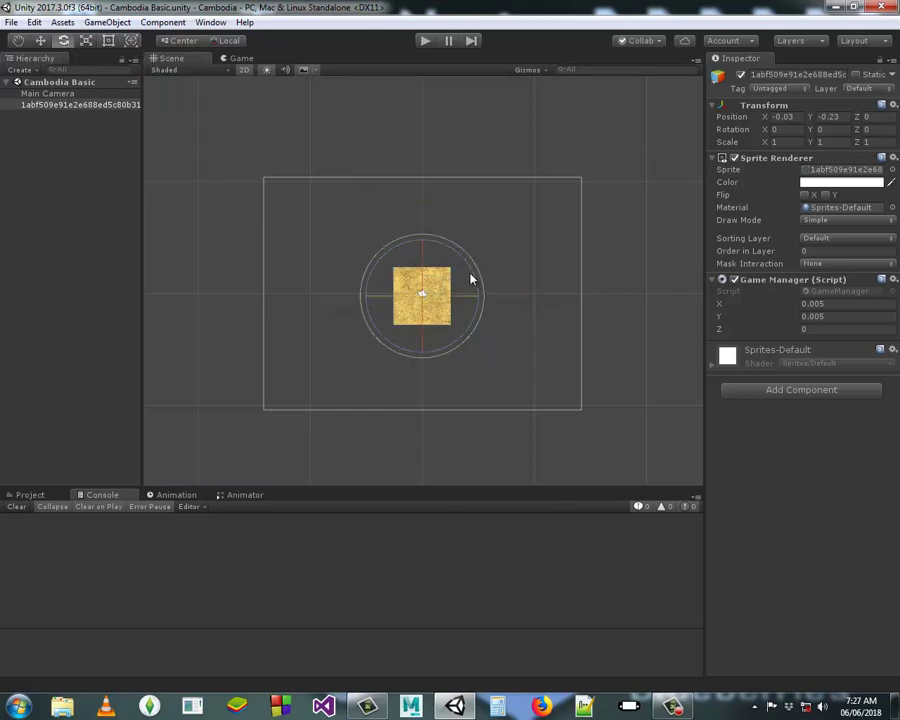
left_click_drag(470, 280, 426, 216)
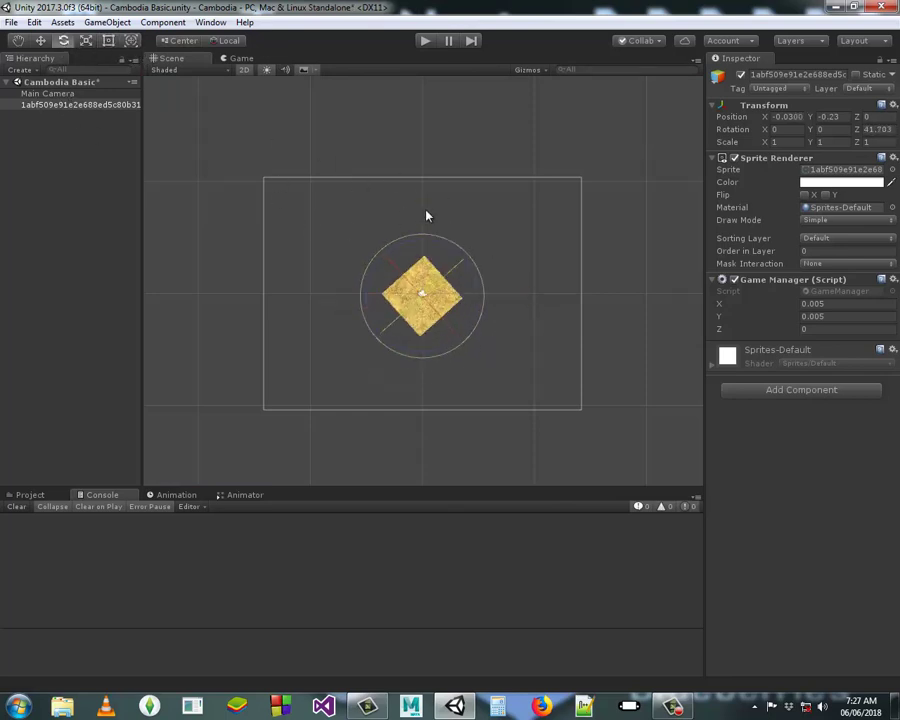
key("ctrl+z")
left_click(241, 59)
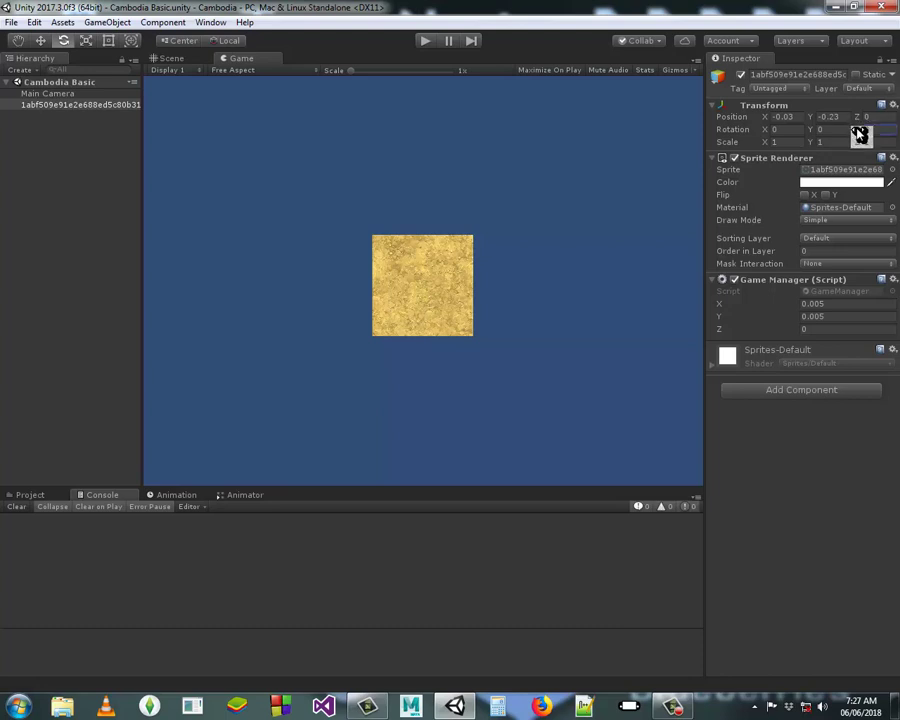
Tilt the sand sprite's Z rotation, reset it to 0, and reselect the sprite.
mouse_move(858, 137)
left_mouse_down()
mouse_move(873, 370)
mouse_move(730, 607)
mouse_move(851, 274)
mouse_move(820, 152)
left_mouse_up()
type("0")
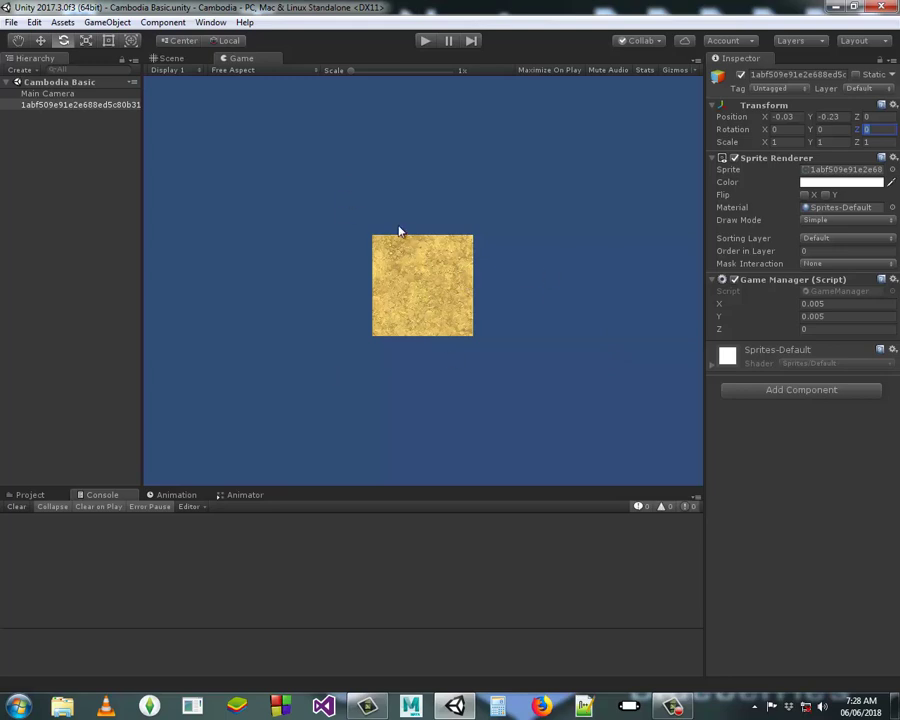
left_click(109, 107)
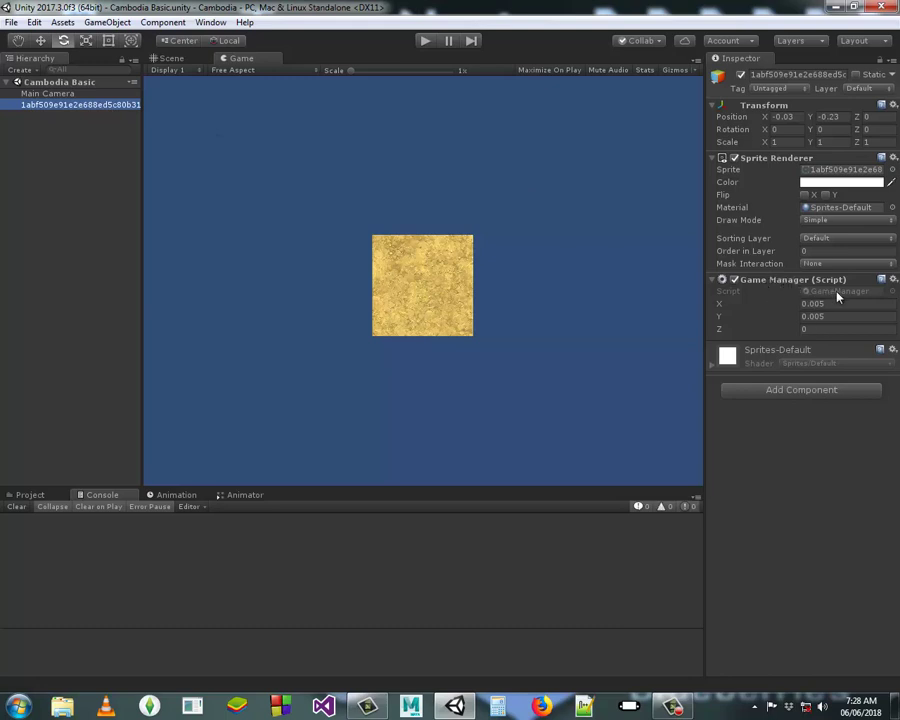
Open the GameManager script from the Assets/Scripts folder in MonoDevelop.
left_click(32, 496)
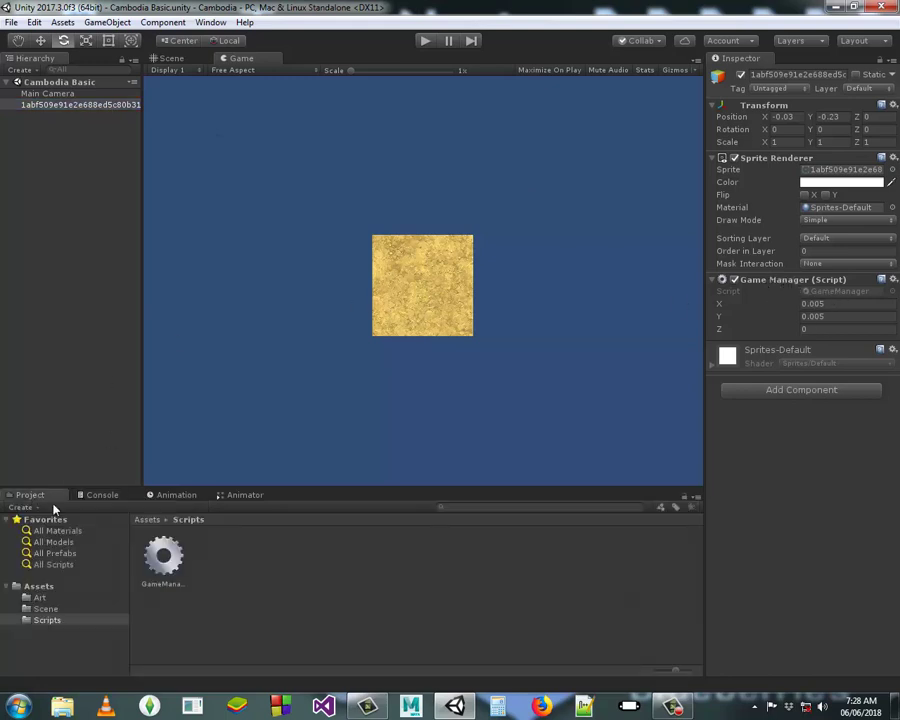
left_click(52, 587)
double_click(253, 567)
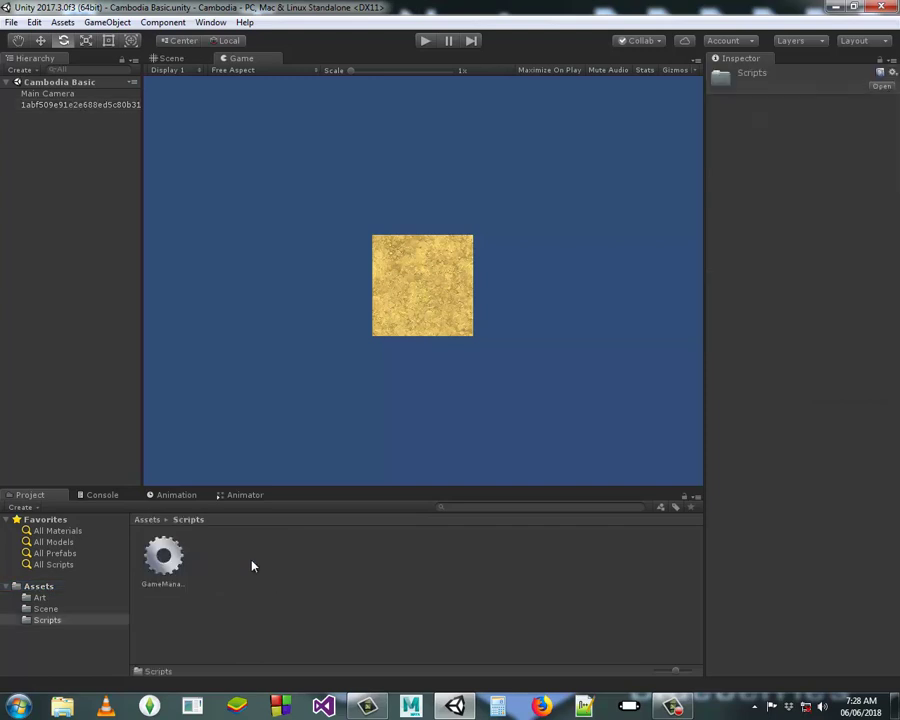
left_click(175, 562)
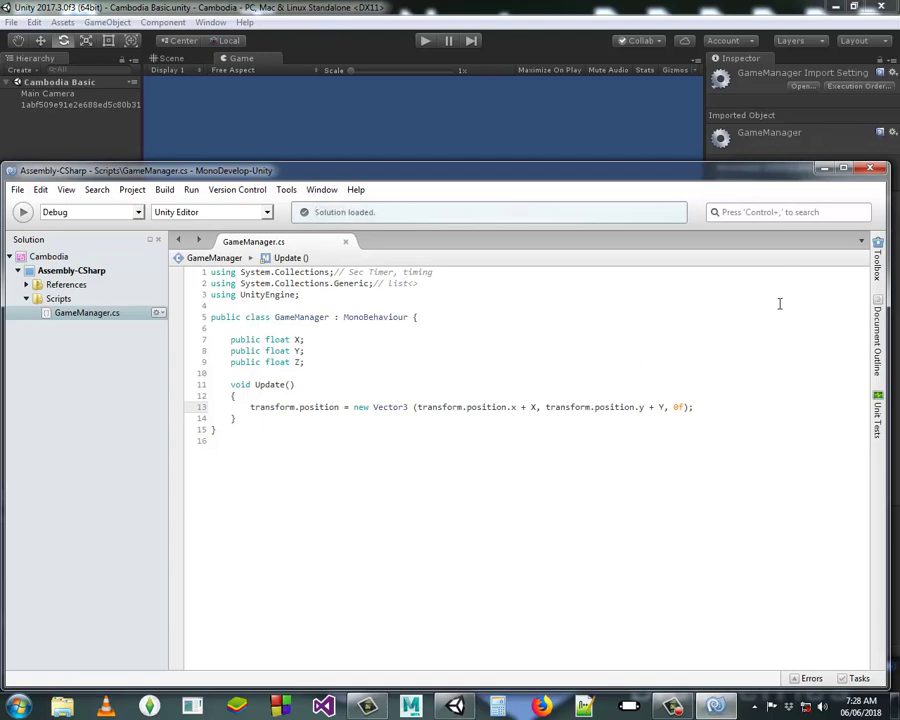
Add a new line below the position update and autocomplete it to transform.Rotate.
left_click_drag(707, 408, 251, 407)
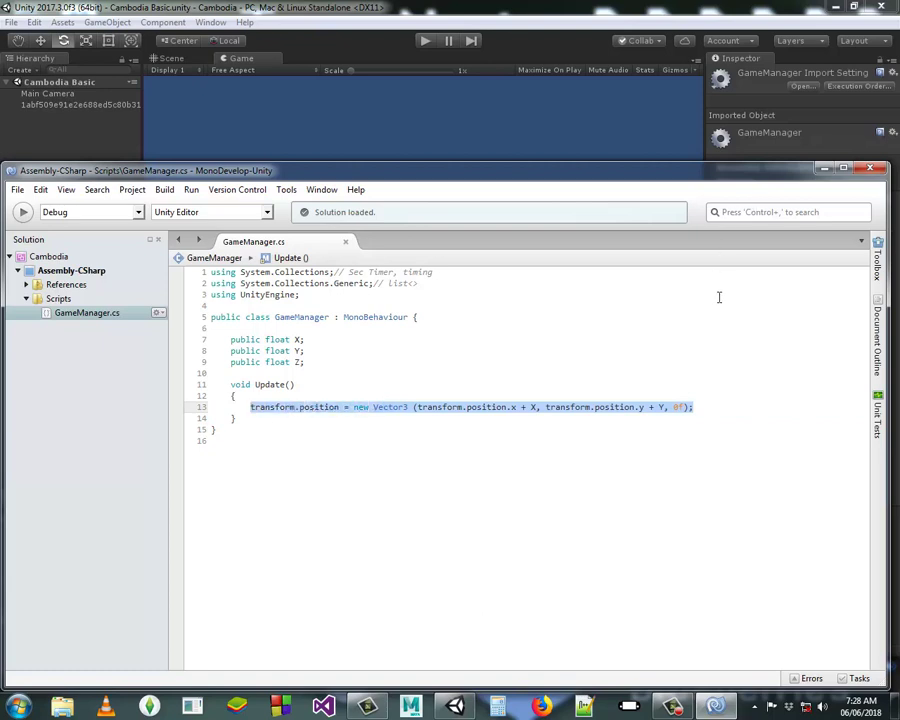
left_click(705, 411)
key("Return")
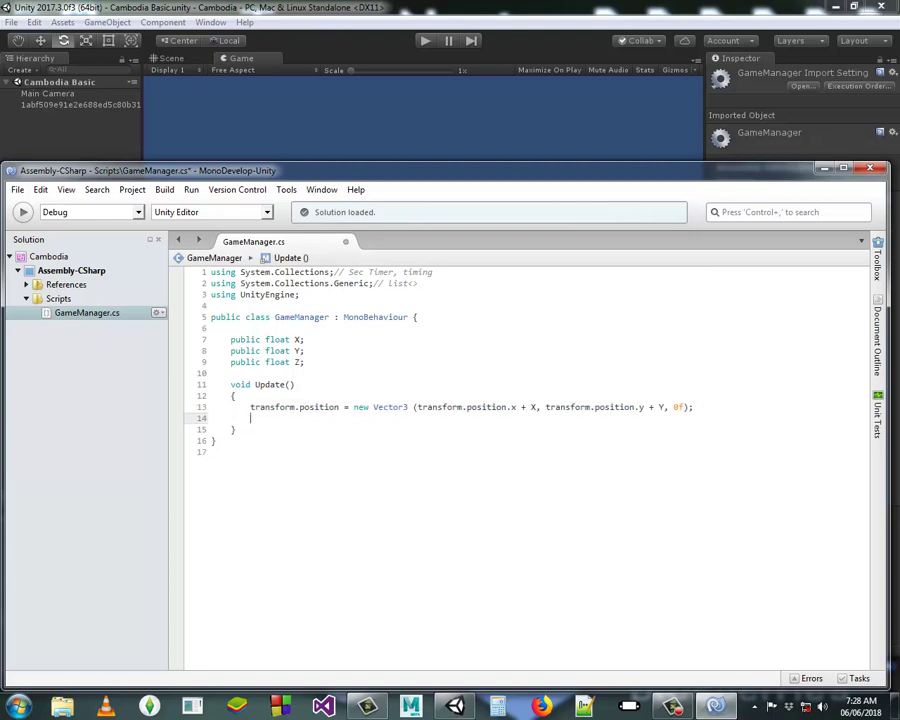
type("tra")
key("Return")
type(".ro")
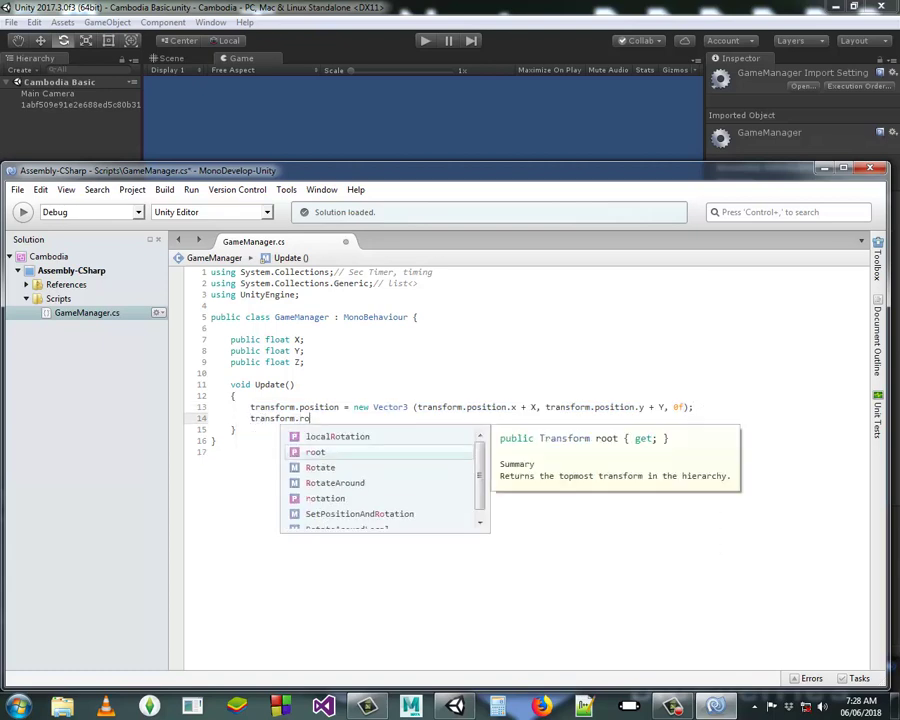
key("Down")
key("Return")
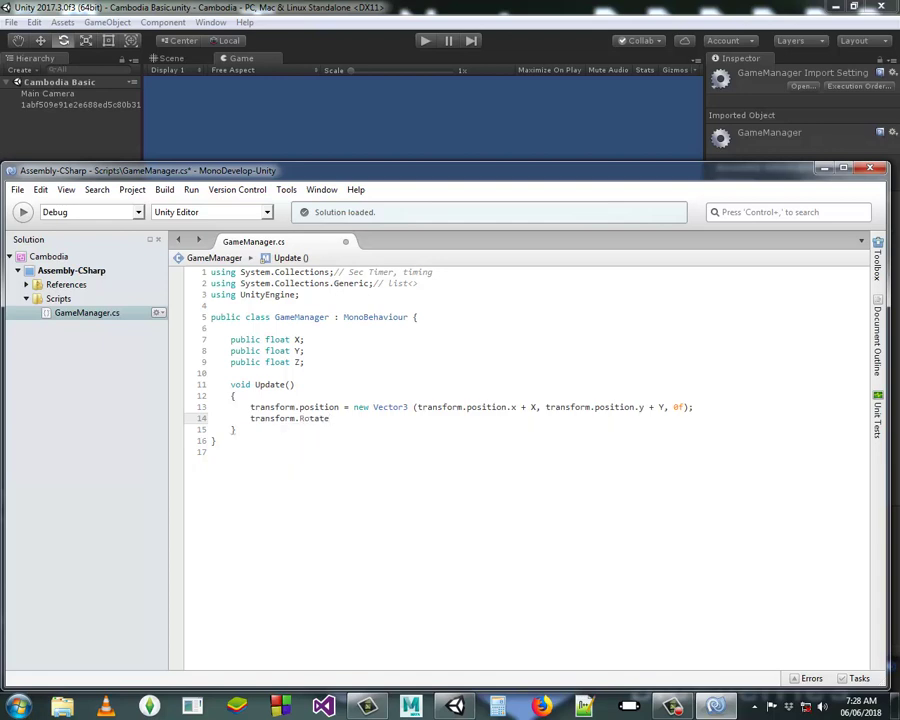
Reselect the sand sprite in Unity to review its components, then return to GameManager.cs.
left_click(550, 5)
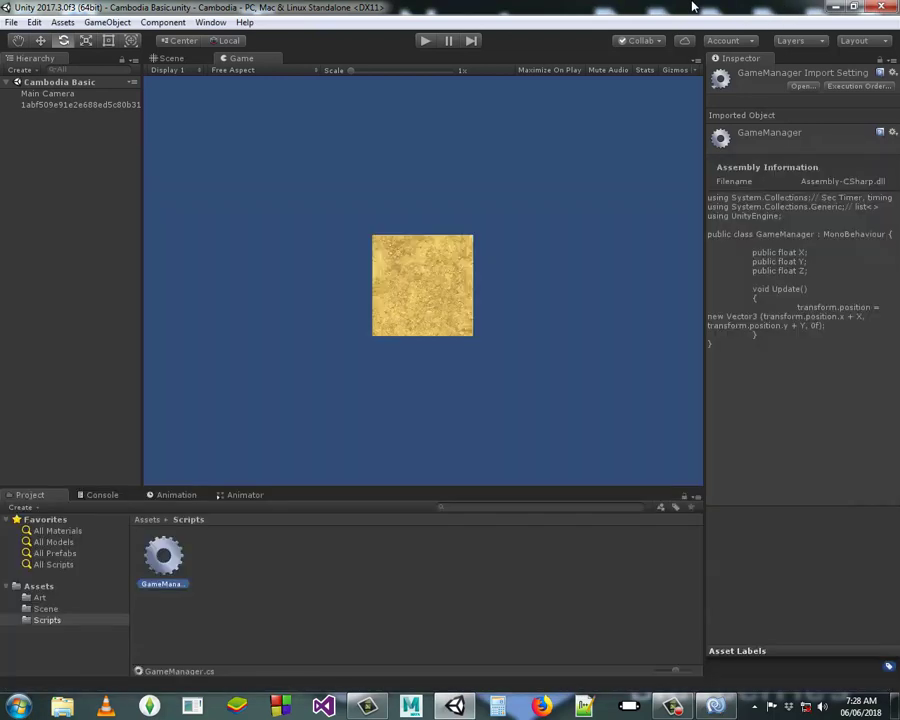
left_click(98, 104)
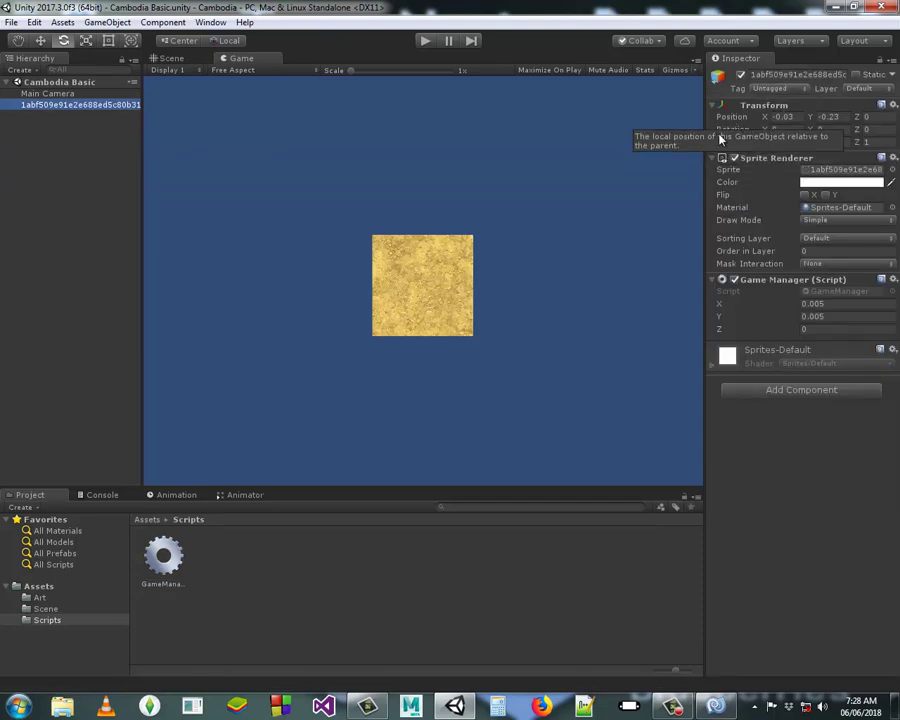
left_click(715, 706)
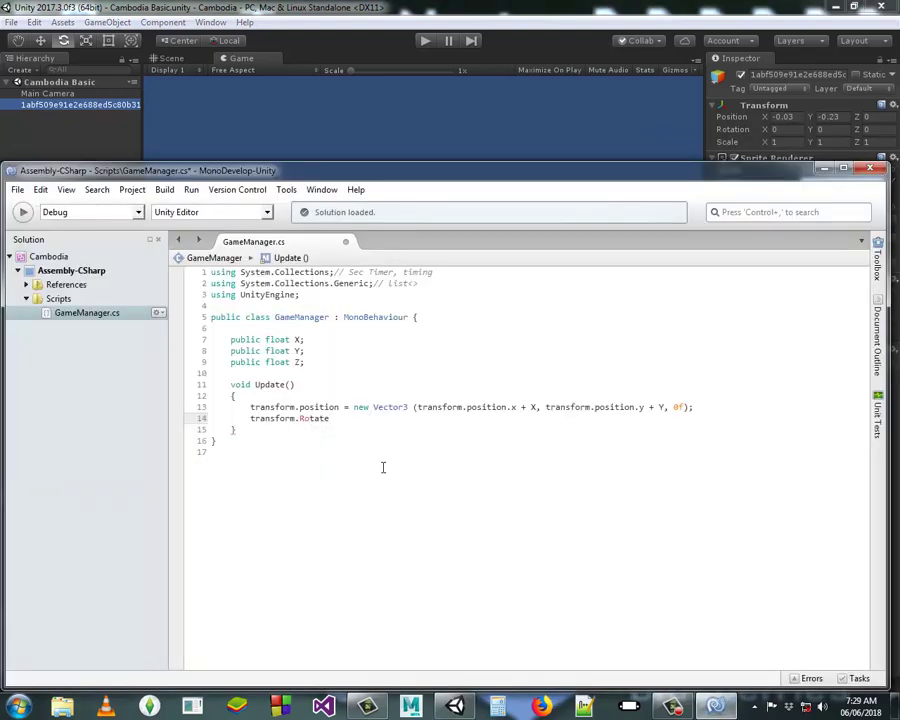
Open transform.Rotate's argument list and browse overloads to the three-angle version, then switch to Unity.
type("(")
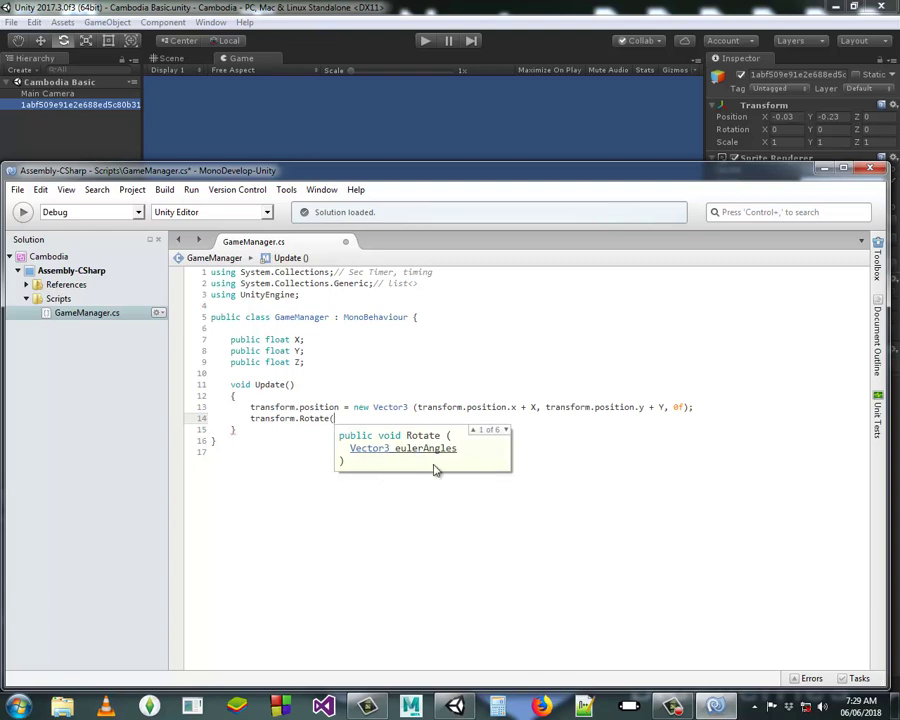
key("Up")
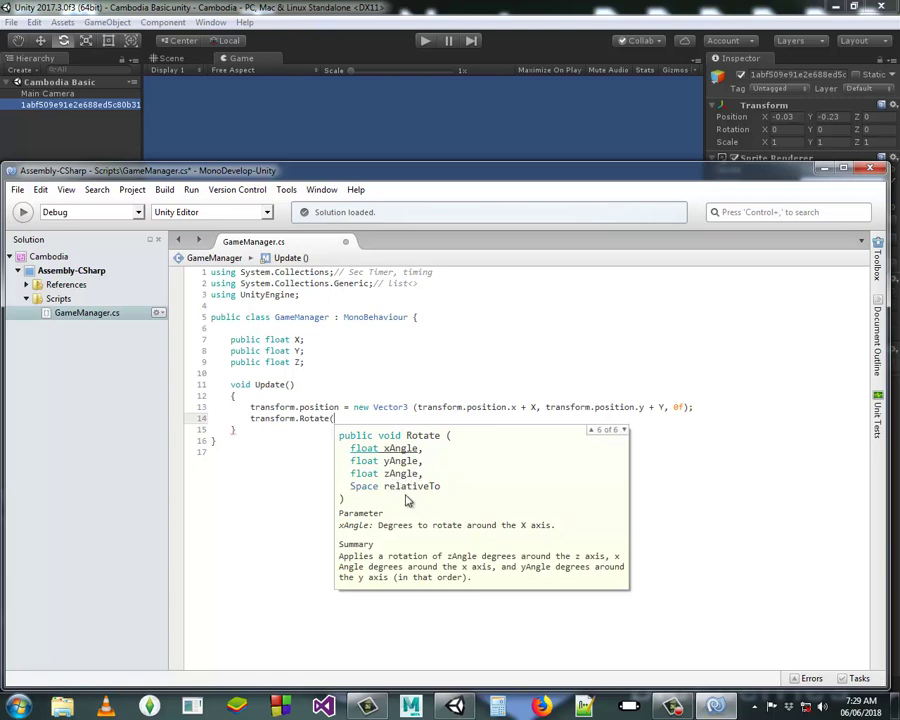
key("Up")
key("Up")
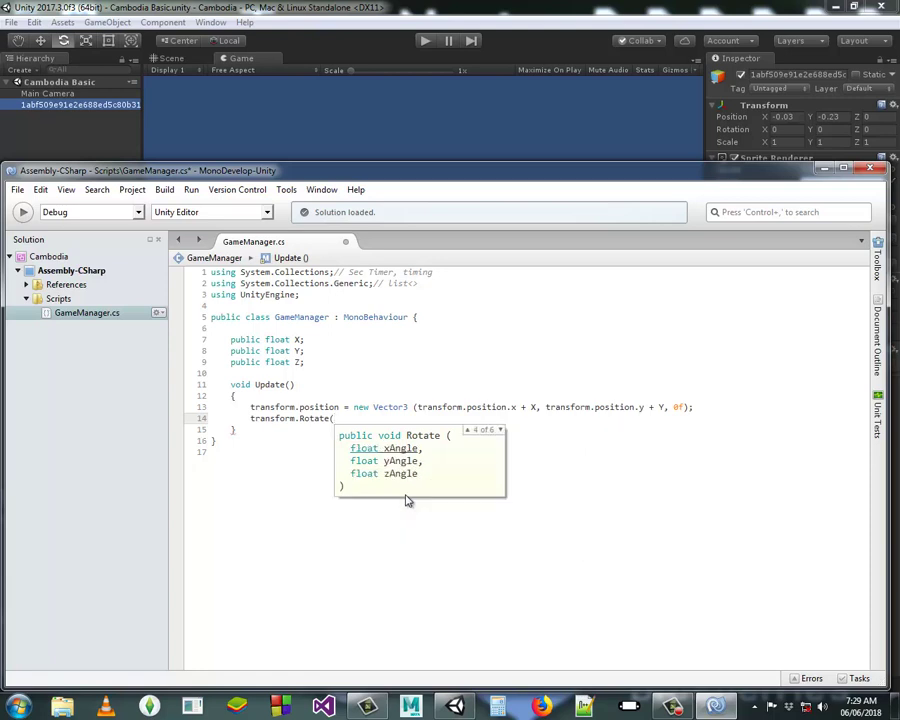
key("Up")
key("Up")
key("Up")
key("Up")
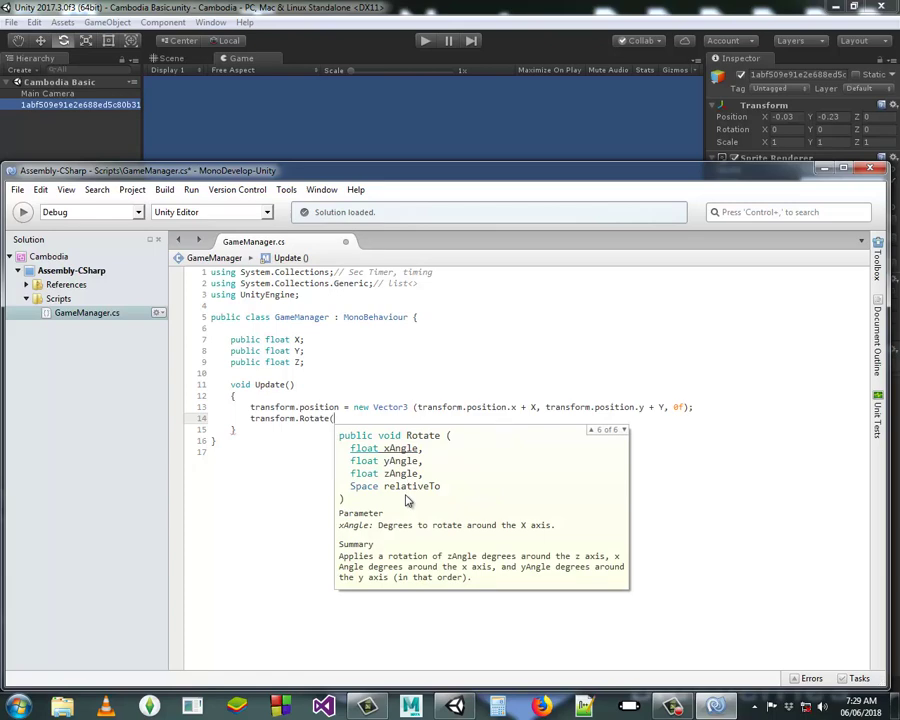
left_click(798, 114)
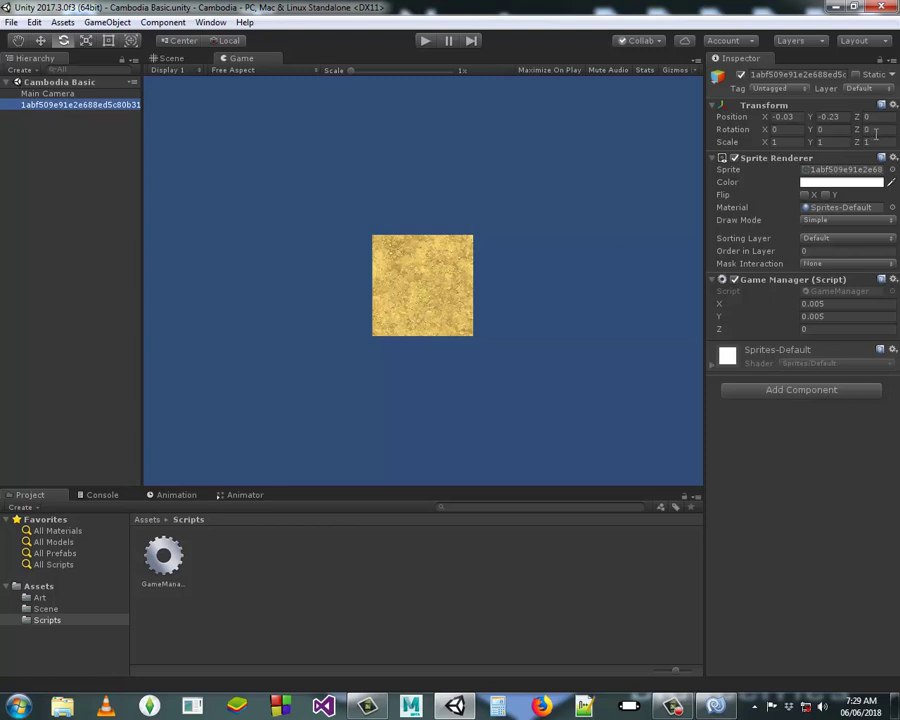
Bring the GameManager script in MonoDevelop back to the front.
left_click(716, 706)
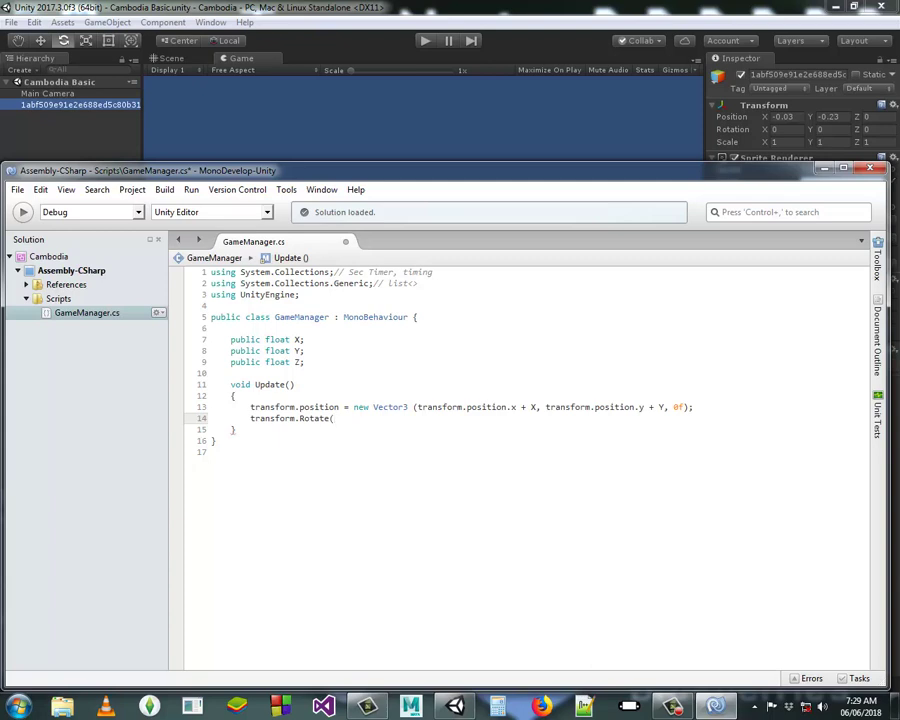
Complete the call as transform.Rotate(0f, 0f, 1f);, trying and then removing a minus sign.
type("0f,")
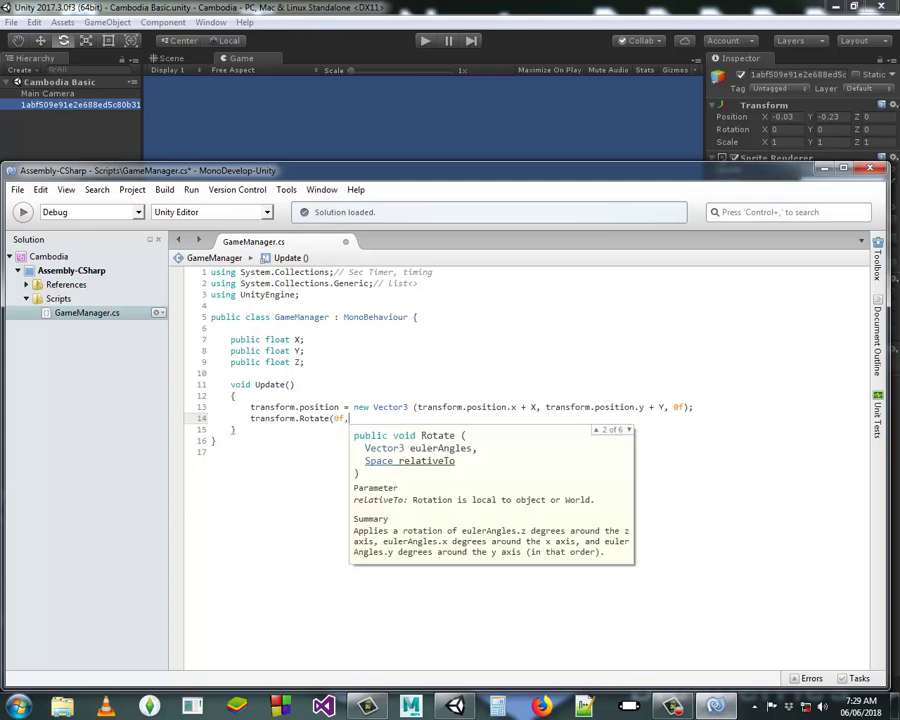
type("0f,")
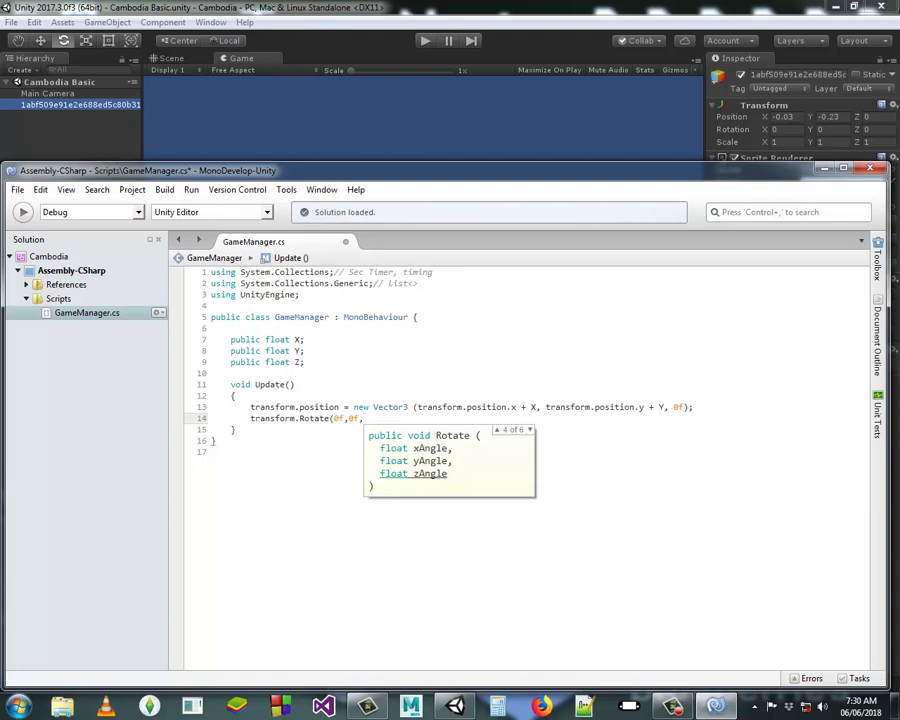
type("0f")
type(");")
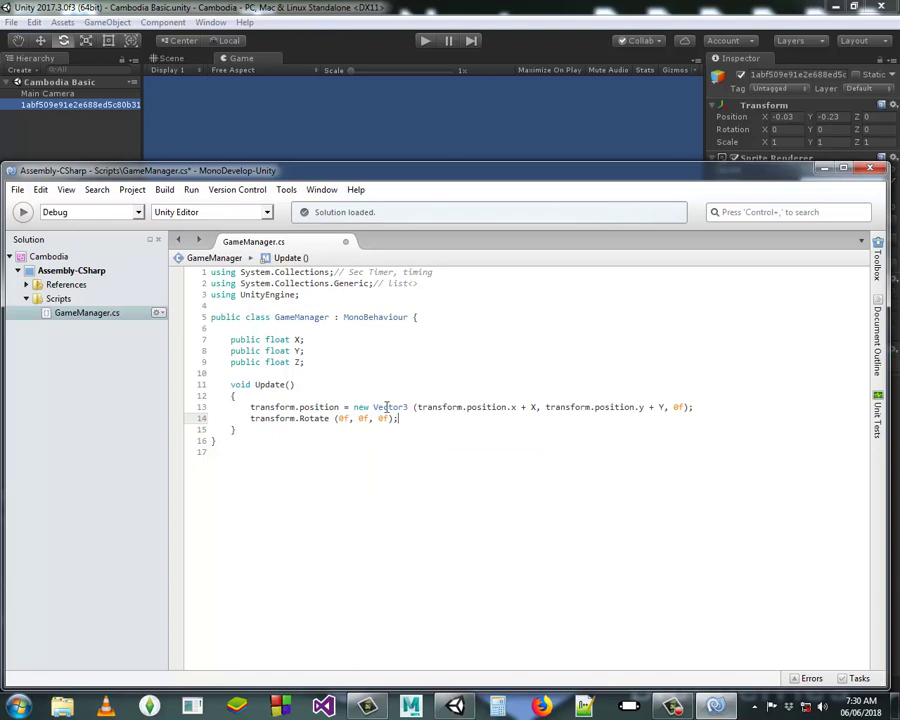
left_click(383, 418)
type("1")
left_click(378, 418)
type("-")
key("BackSpace")
Test-run the sprite rotation in Unity, stop Play mode, and return to GameManager.cs.
left_click(452, 4)
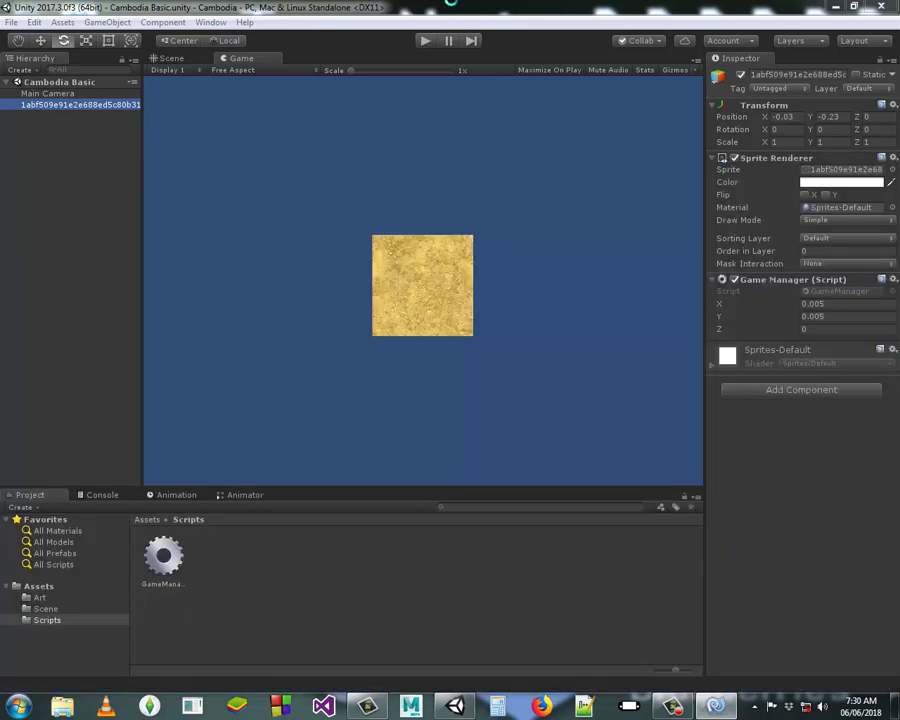
left_click(425, 41)
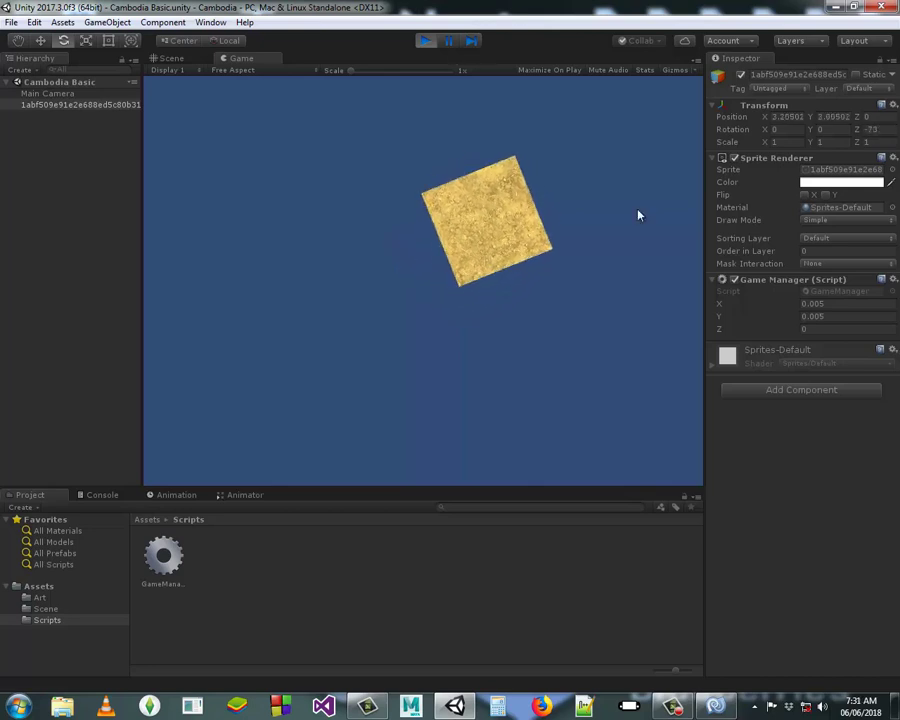
left_click(428, 42)
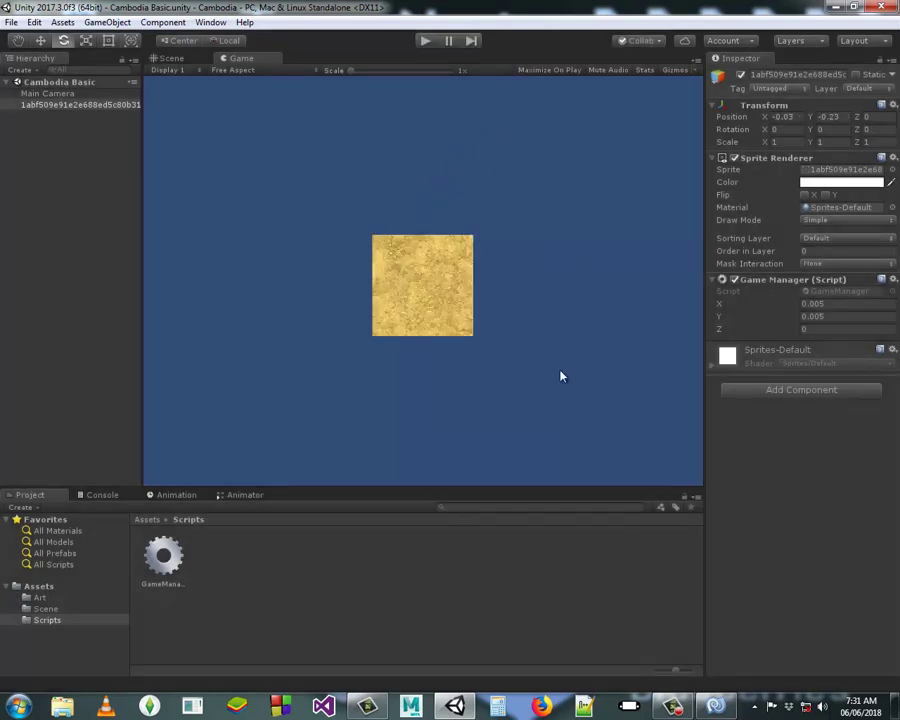
left_click(715, 706)
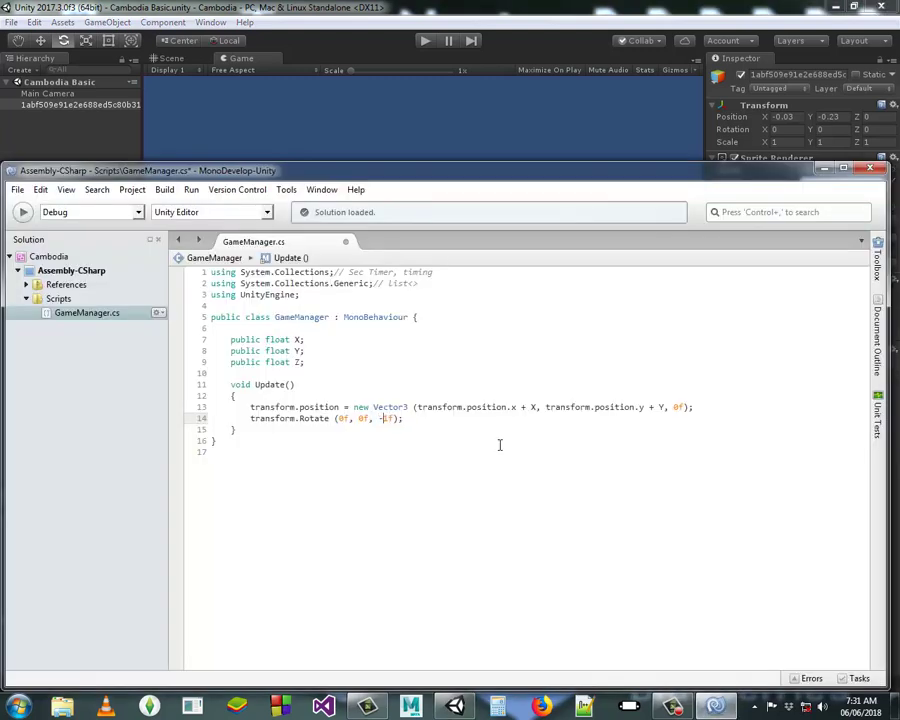
Change the z rotation to -1f, save, and test-run the spinning sprite in Unity.
type("-1")
key("ctrl+s")
left_click(294, 5)
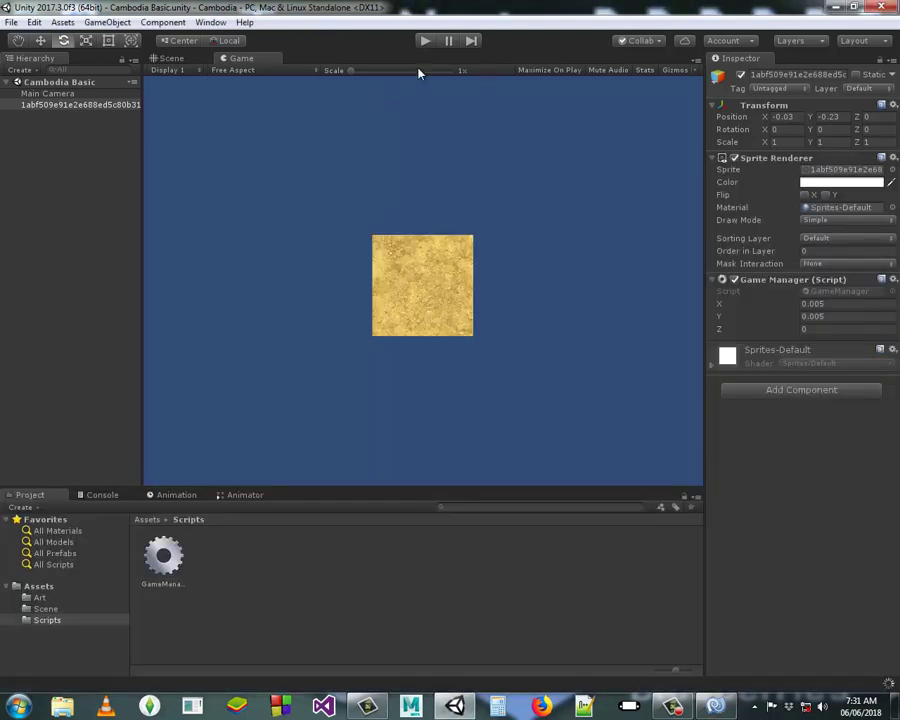
left_click(427, 42)
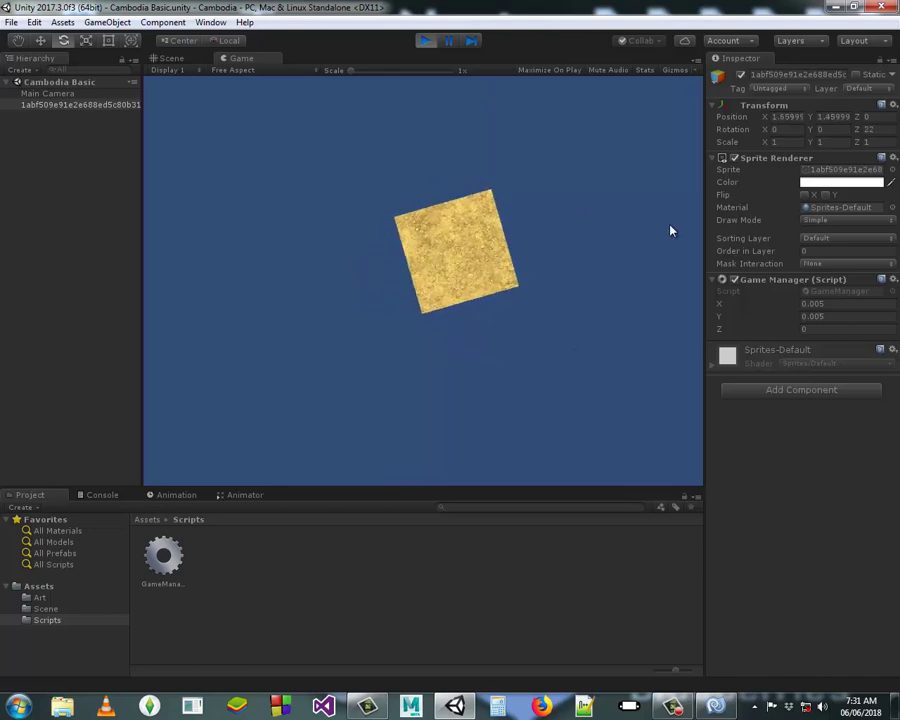
left_click(427, 41)
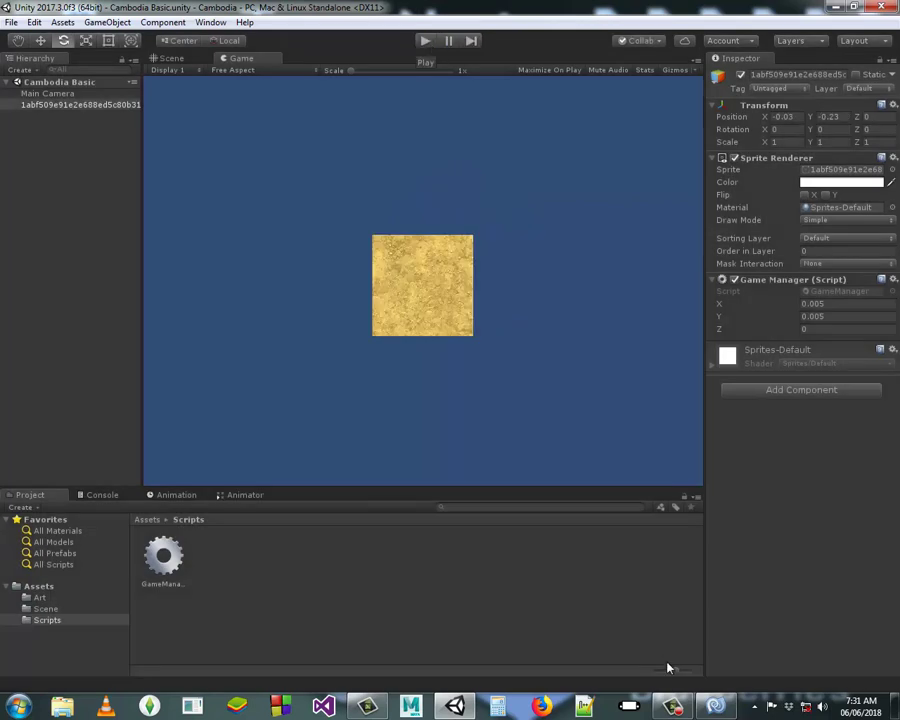
Replace GameManager's transform.Rotate call on line 14 with transform.rotation, using autocomplete.
key("alt+Tab")
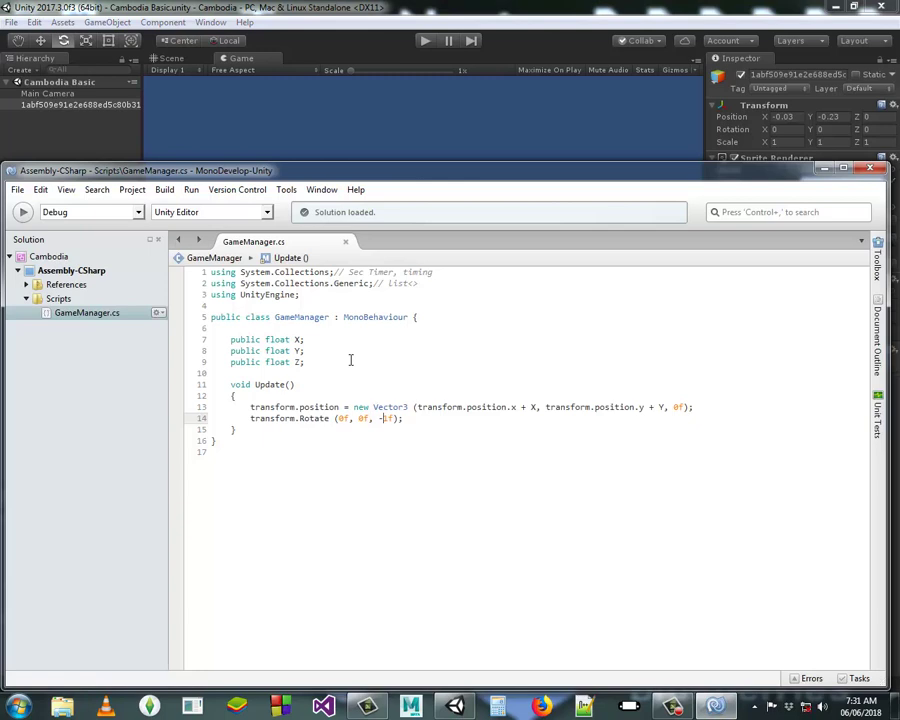
left_click_drag(405, 418, 252, 420)
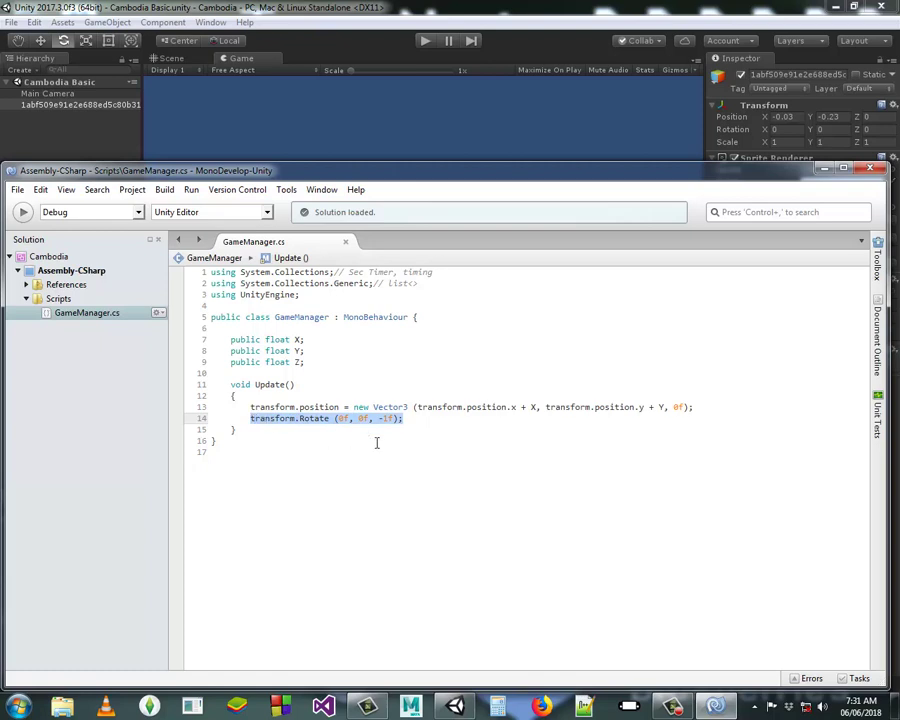
key("Delete")
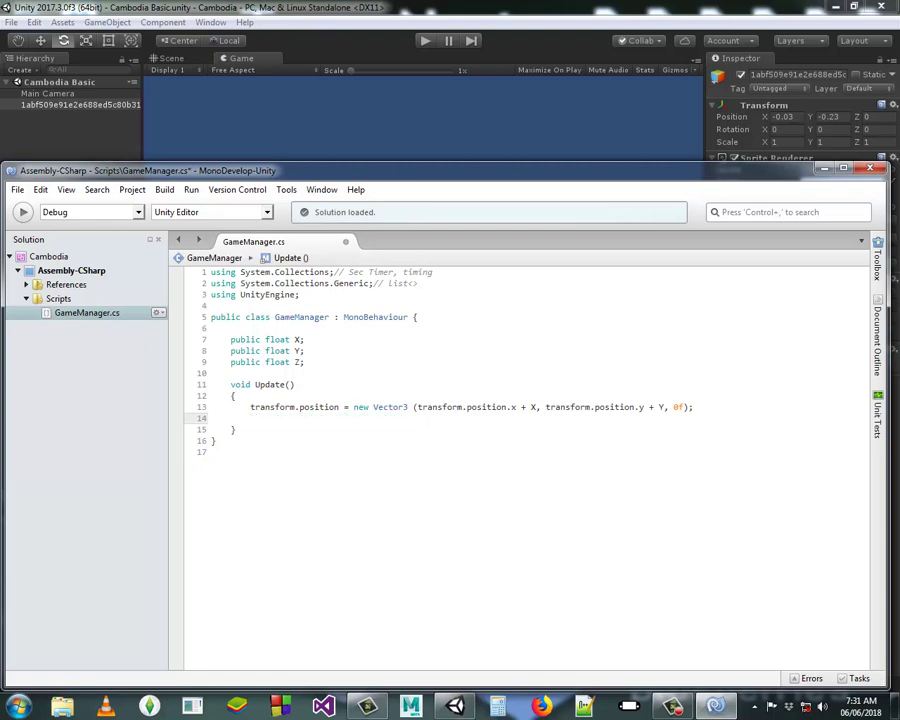
type("tra")
key("Return")
type(".")
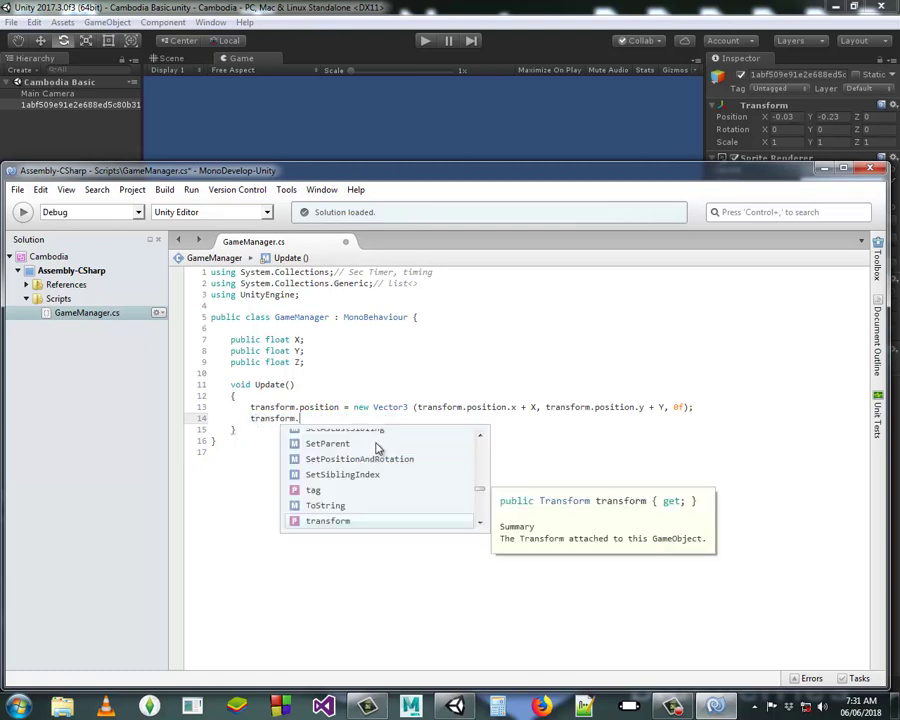
type("ro")
key("Down")
key("Down")
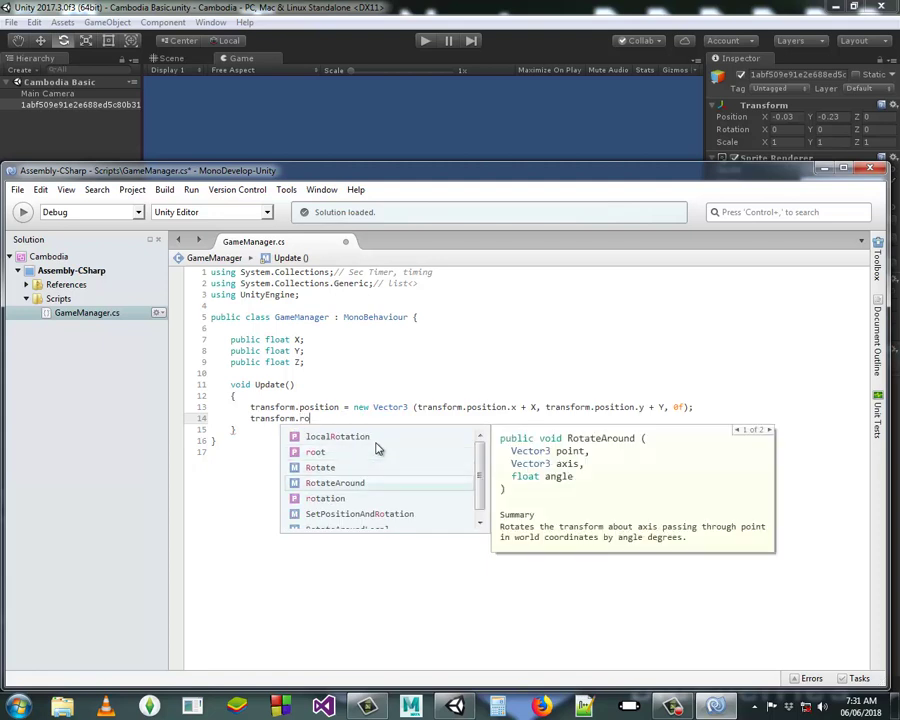
key("Down")
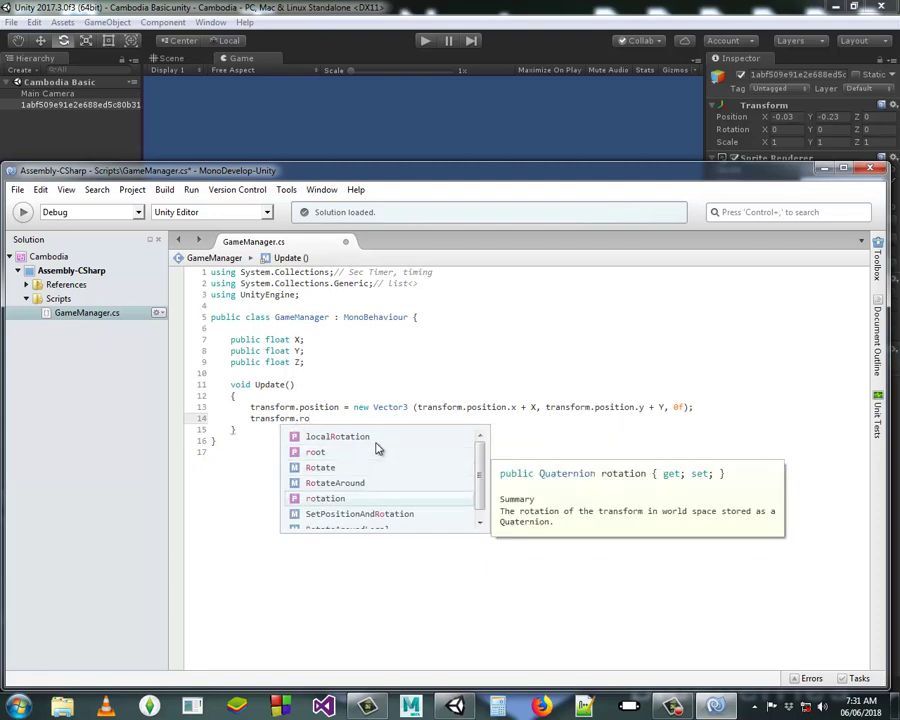
key("Return")
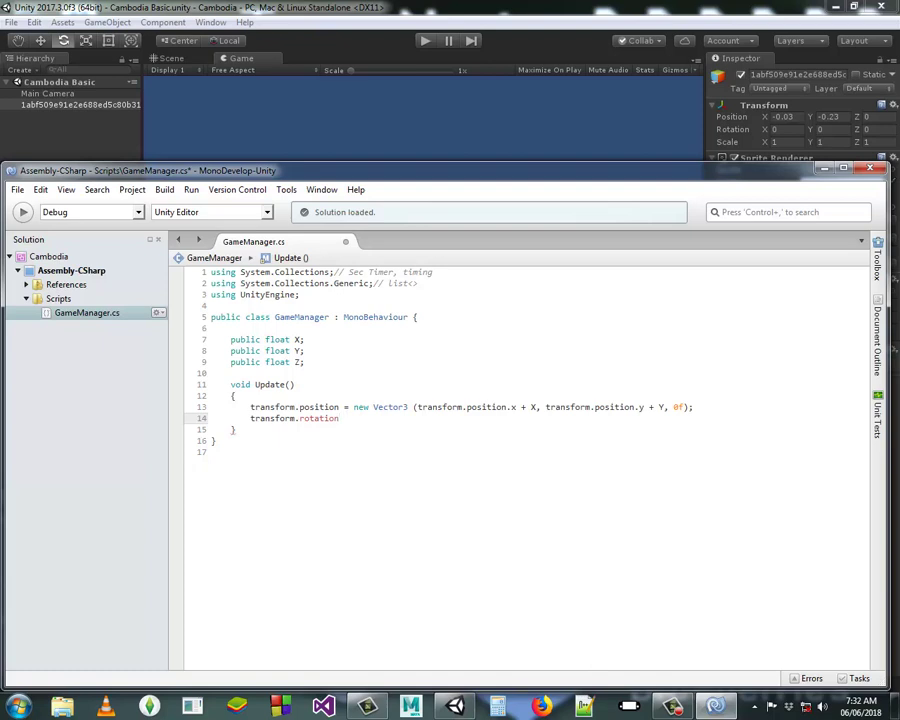
Assign transform.rotation = new Quaternion (0f, 0f, 0f, 0f) on line 14.
type(" = ")
type("new")
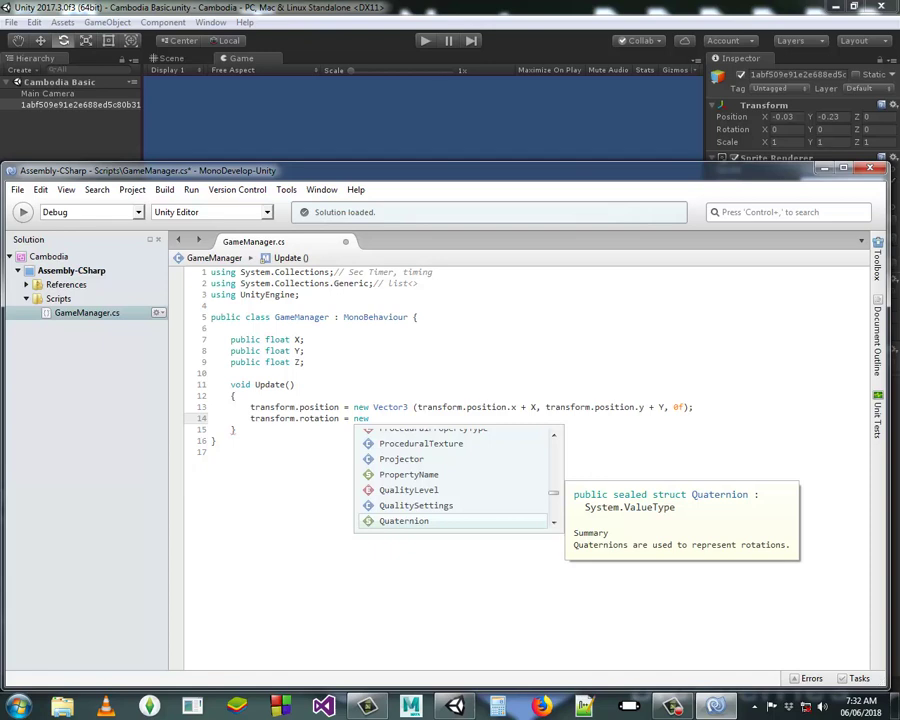
key("Return")
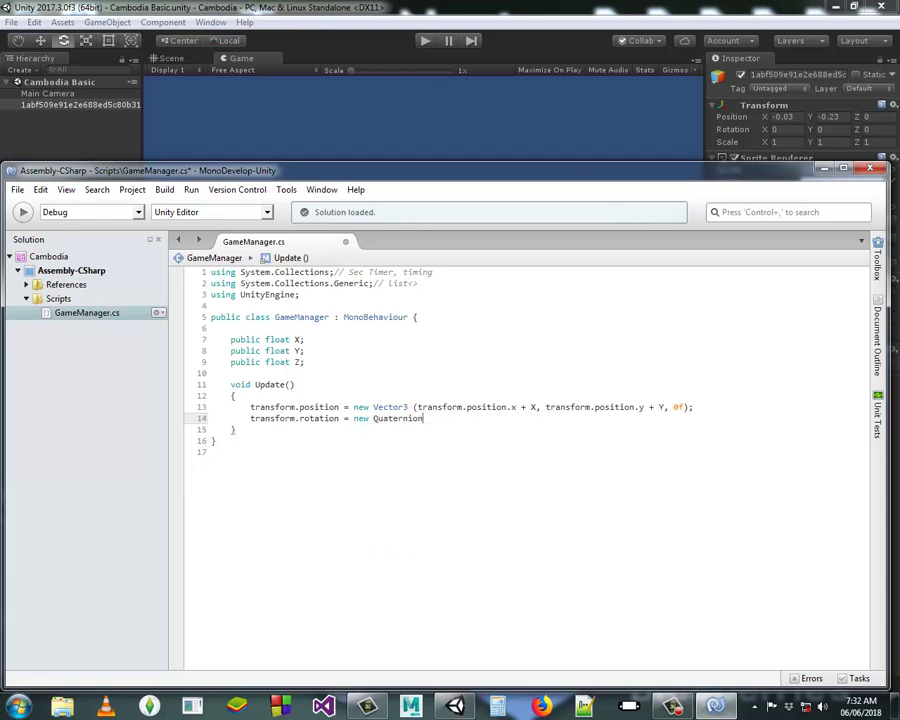
type("(")
key("Down")
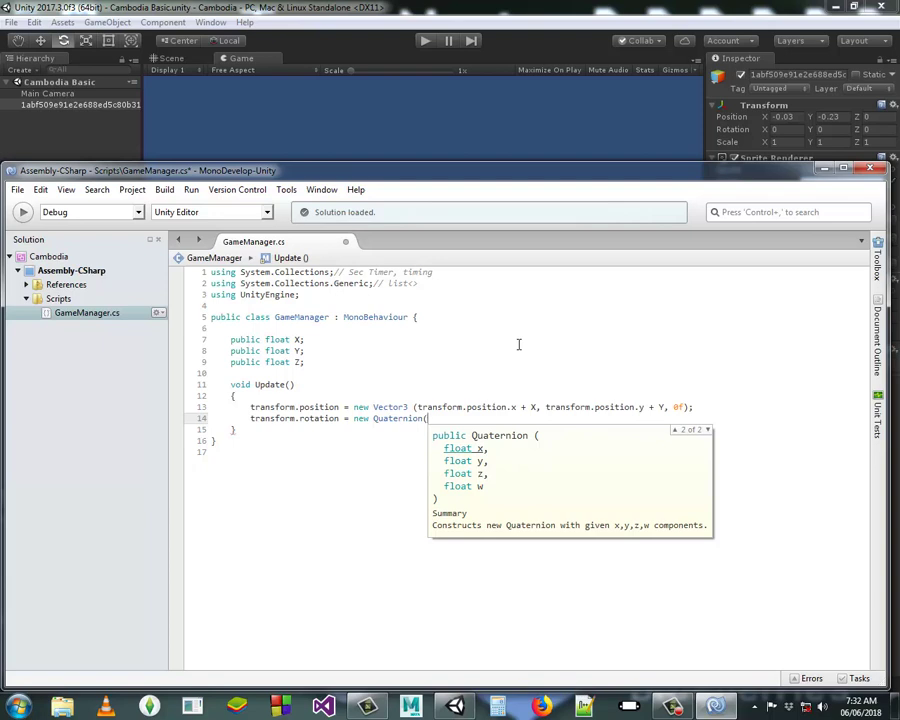
type("0f, ")
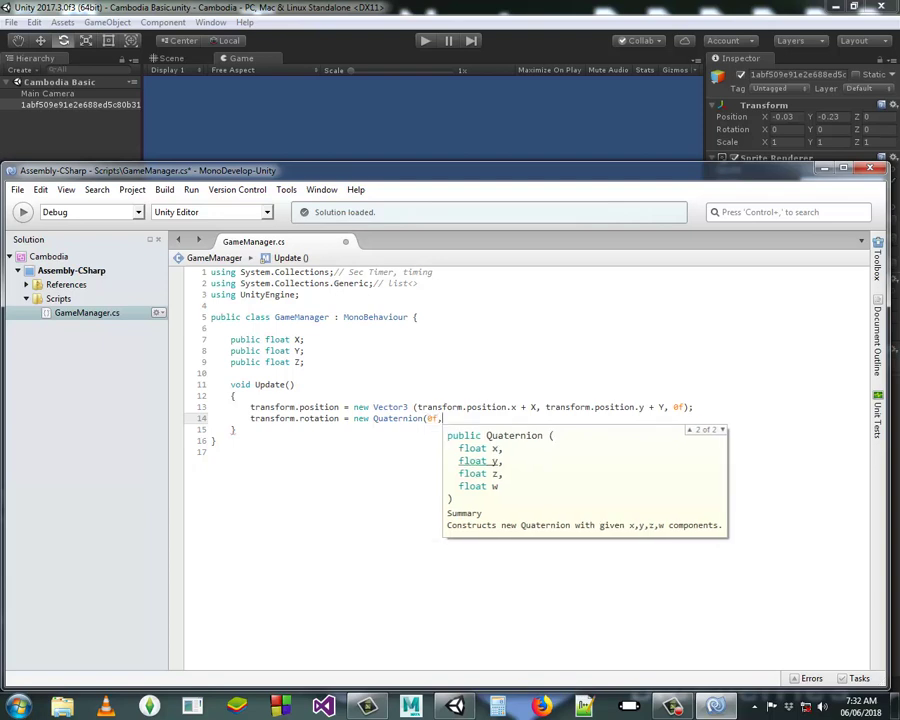
type("0f, 0f")
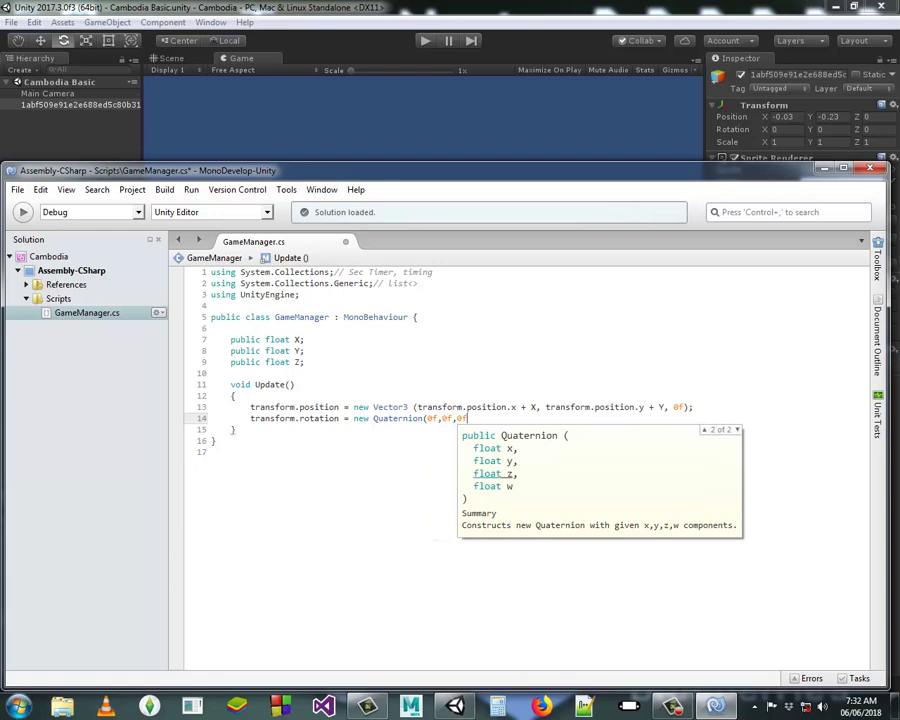
type(", 0f")
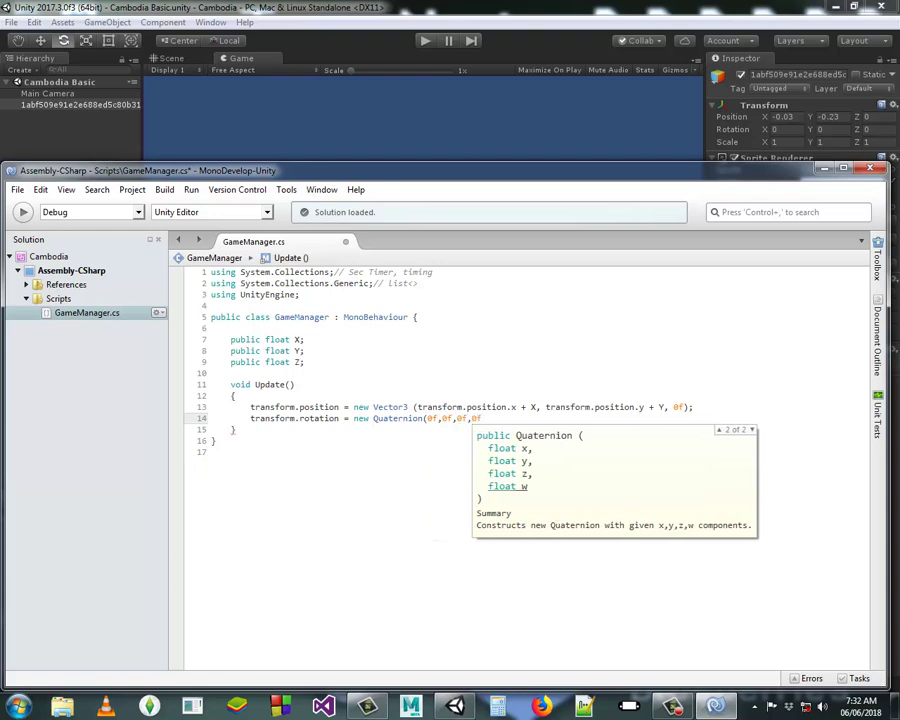
type(");")
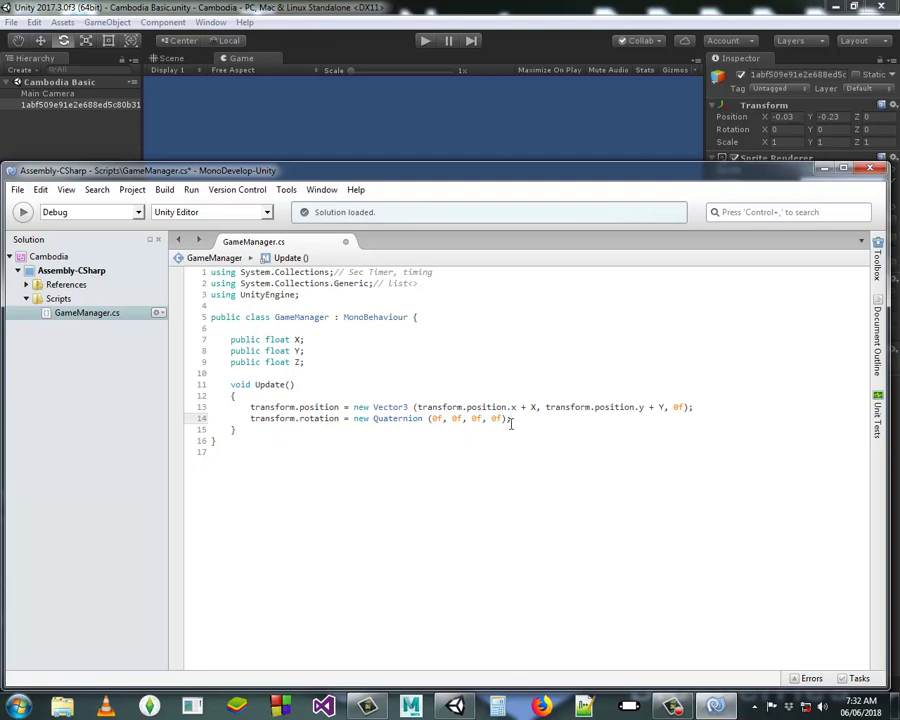
left_click(441, 418)
key("BackSpace")
key("BackSpace")
type("tra")
key("Return")
type(".ro")
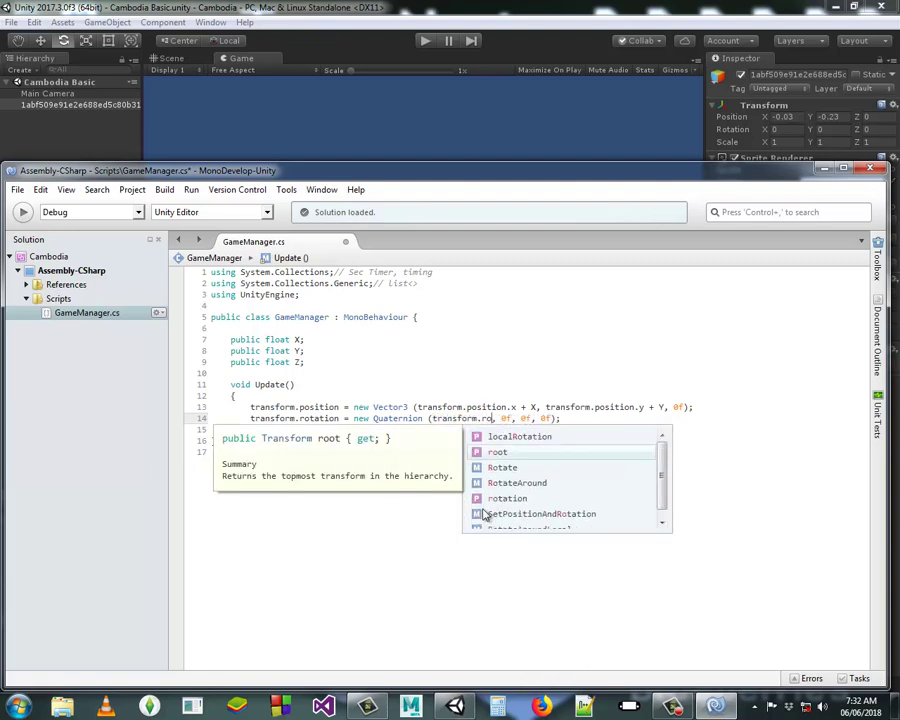
type("tation")
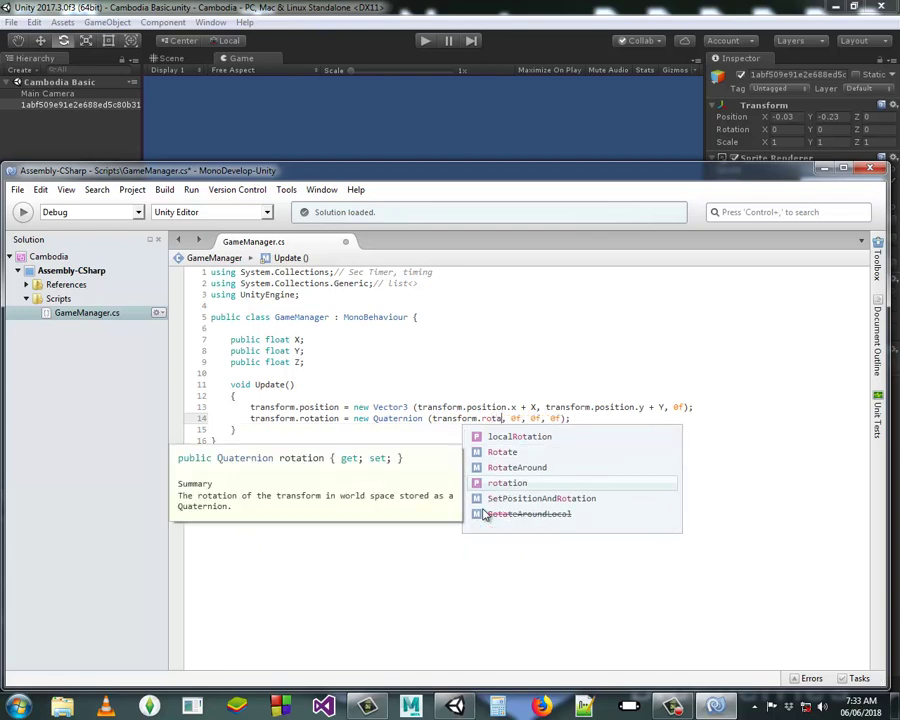
type(".x")
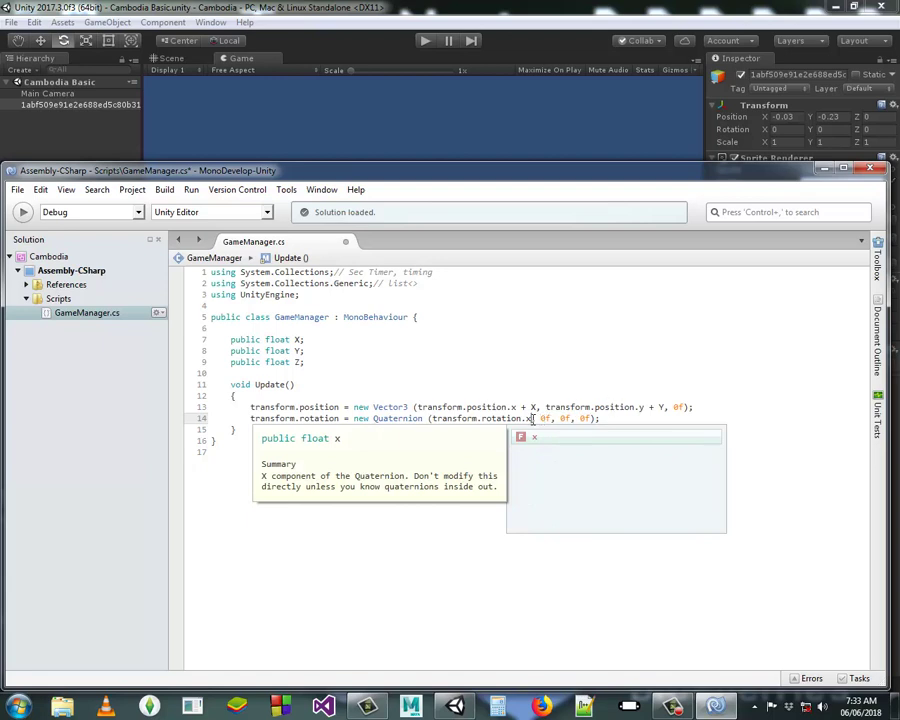
mouse_move(532, 419)
left_mouse_down()
mouse_move(433, 421)
mouse_move(447, 408)
left_mouse_up()
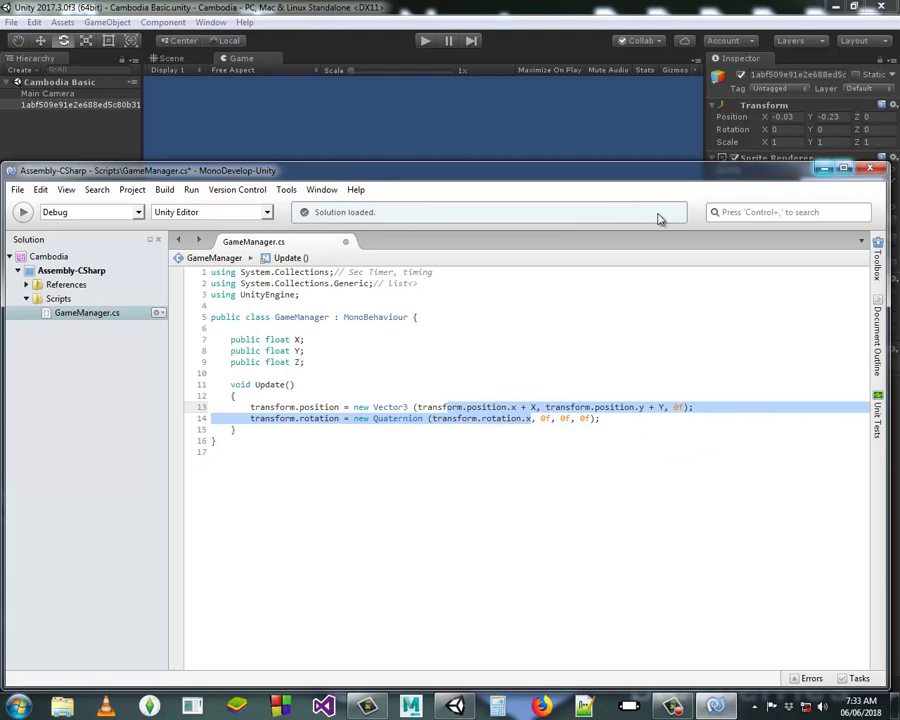
left_click(481, 418)
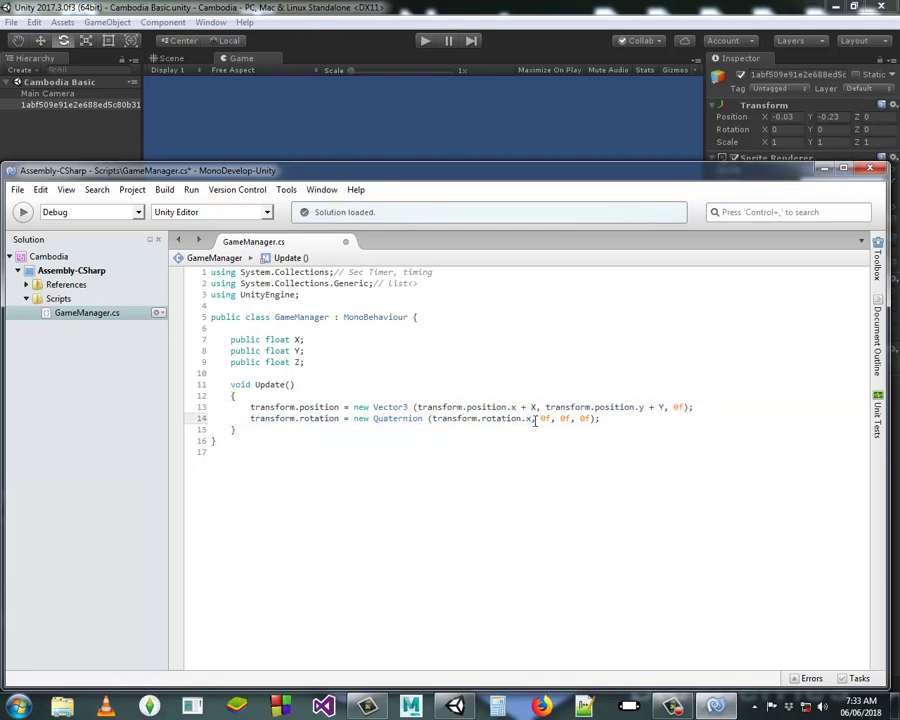
left_click_drag(532, 418, 435, 419)
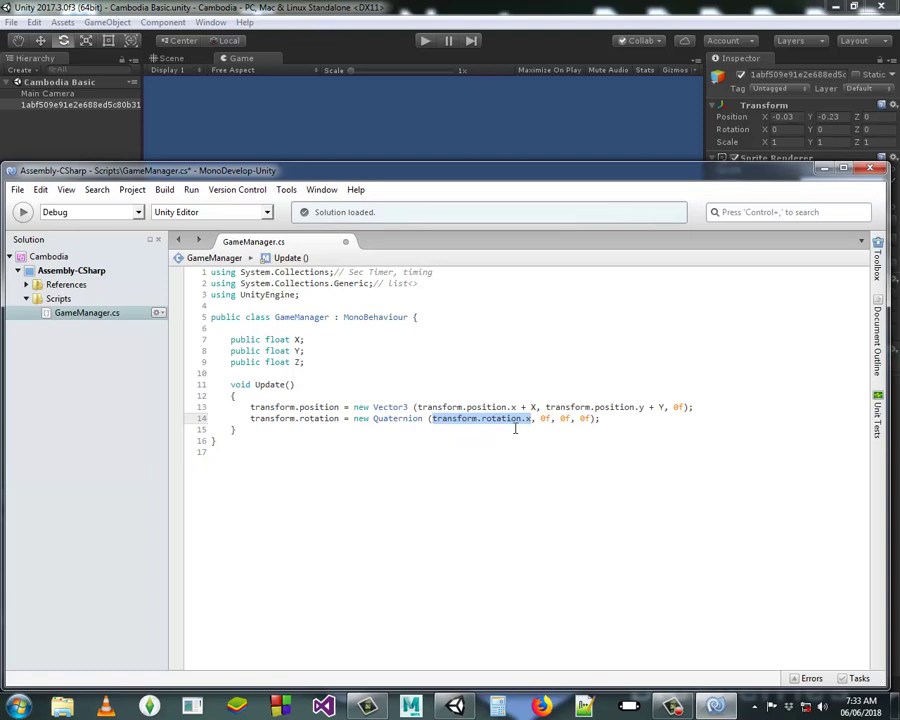
type("0")
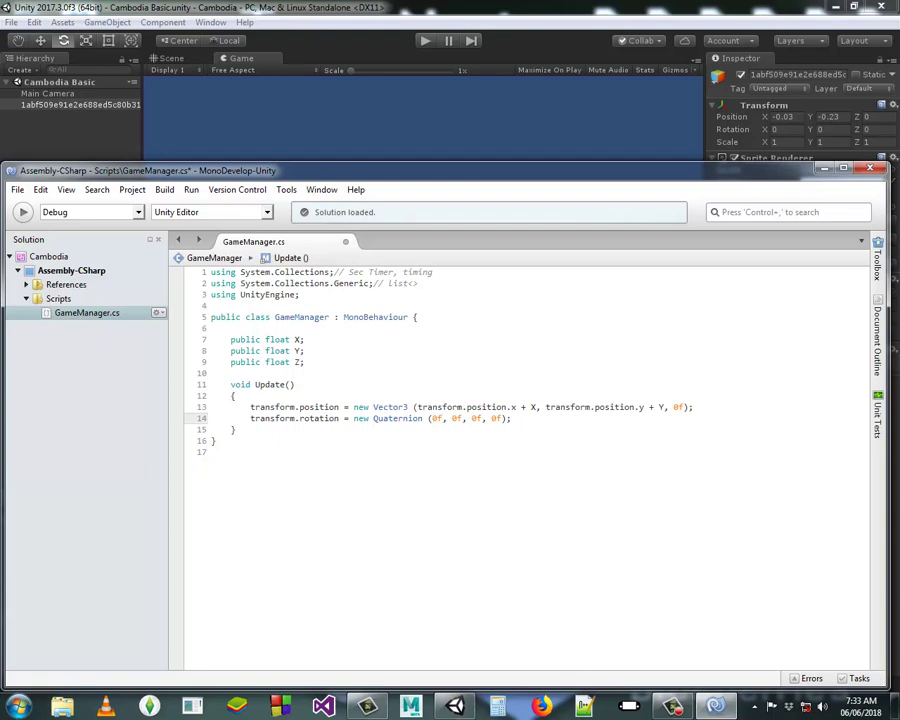
left_click(442, 418)
Undo the zero Quaternion assignment on line 14, leaving just transform.rotation.
key("End")
left_click_drag(511, 418, 250, 418)
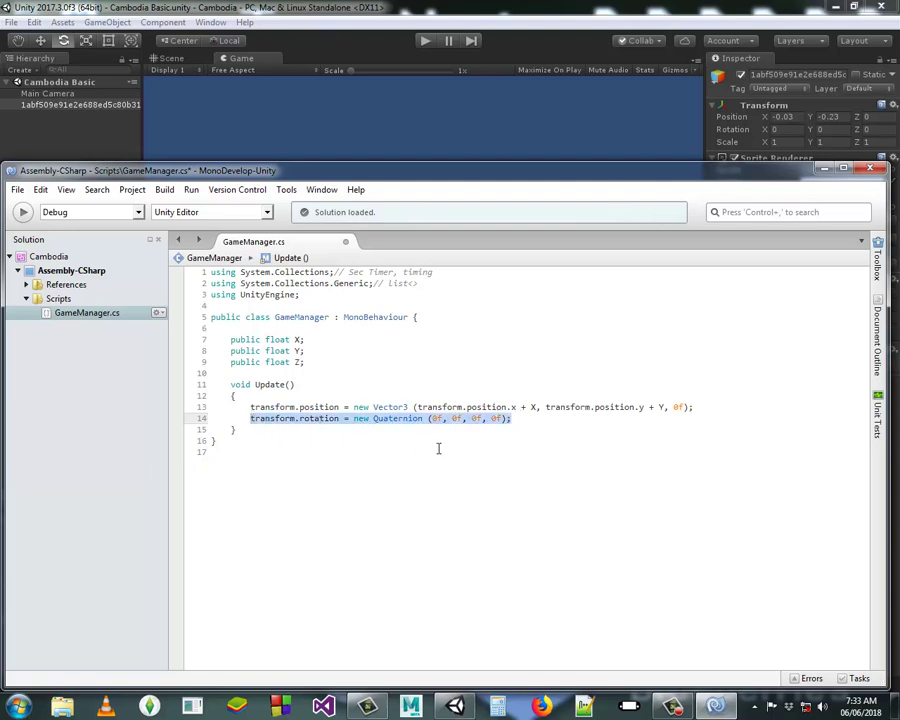
type("transform.rot")
key("ctrl+z")
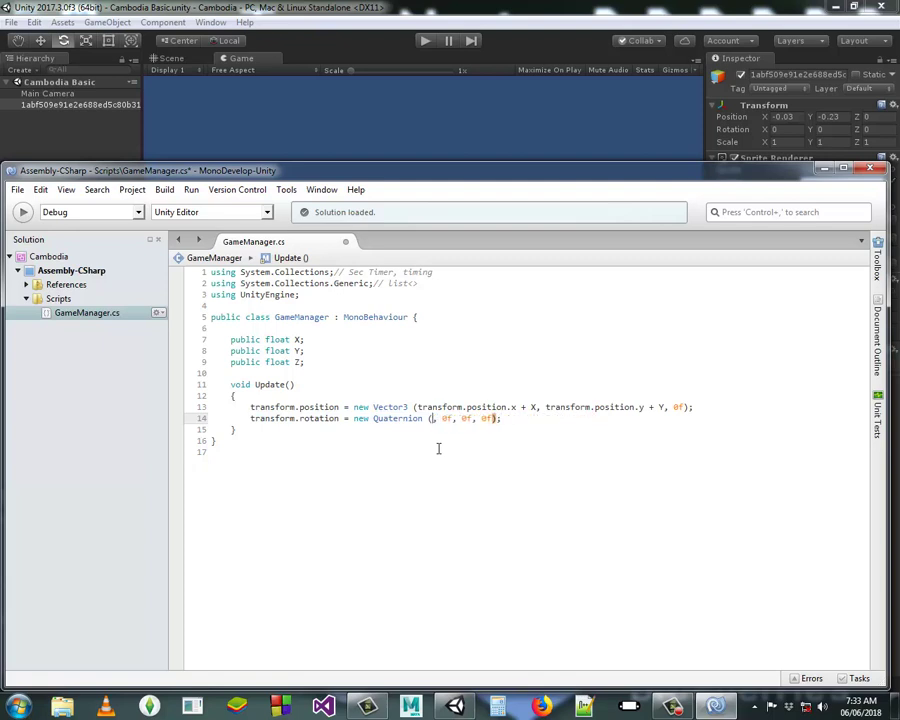
key("ctrl+z")
key("ctrl+z")
key("ctrl+z")
key("ctrl+z")
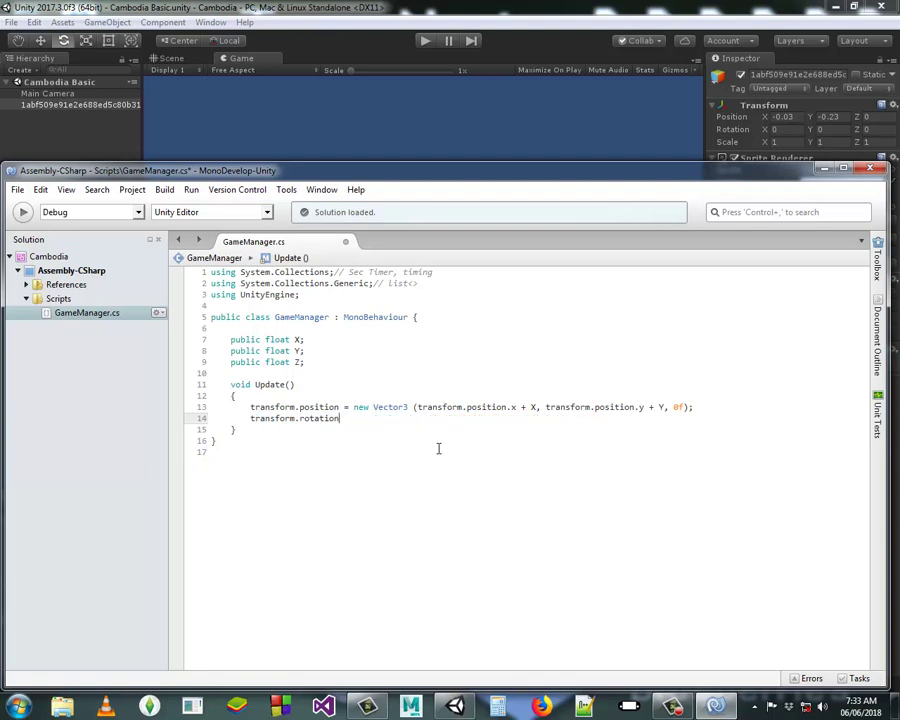
key("ctrl+z")
key("ctrl+z")
key("ctrl+z")
key("ctrl+z")
key("ctrl+z")
key("ctrl+z")
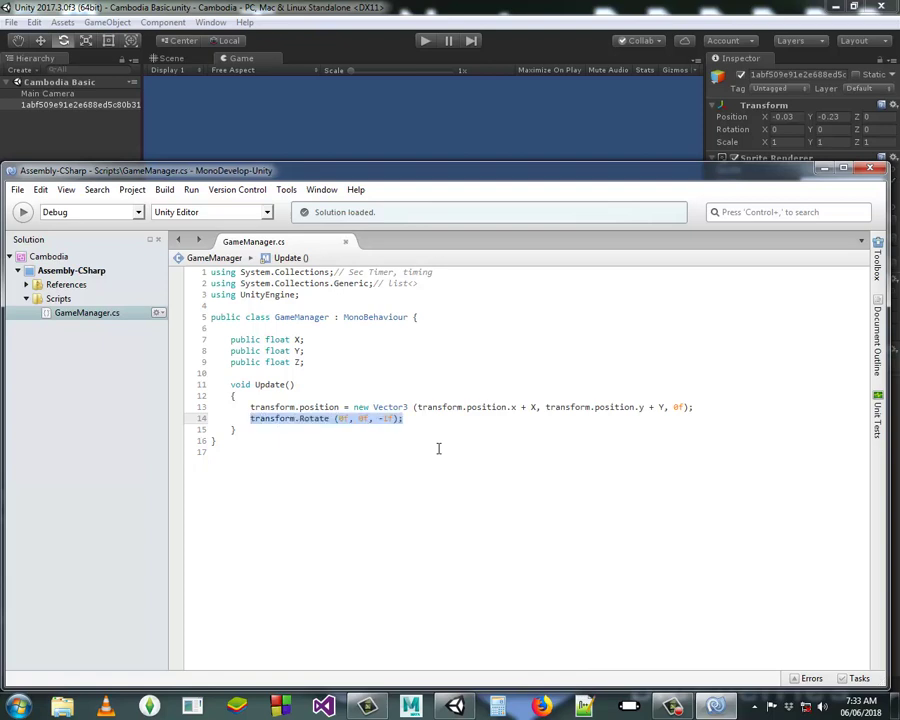